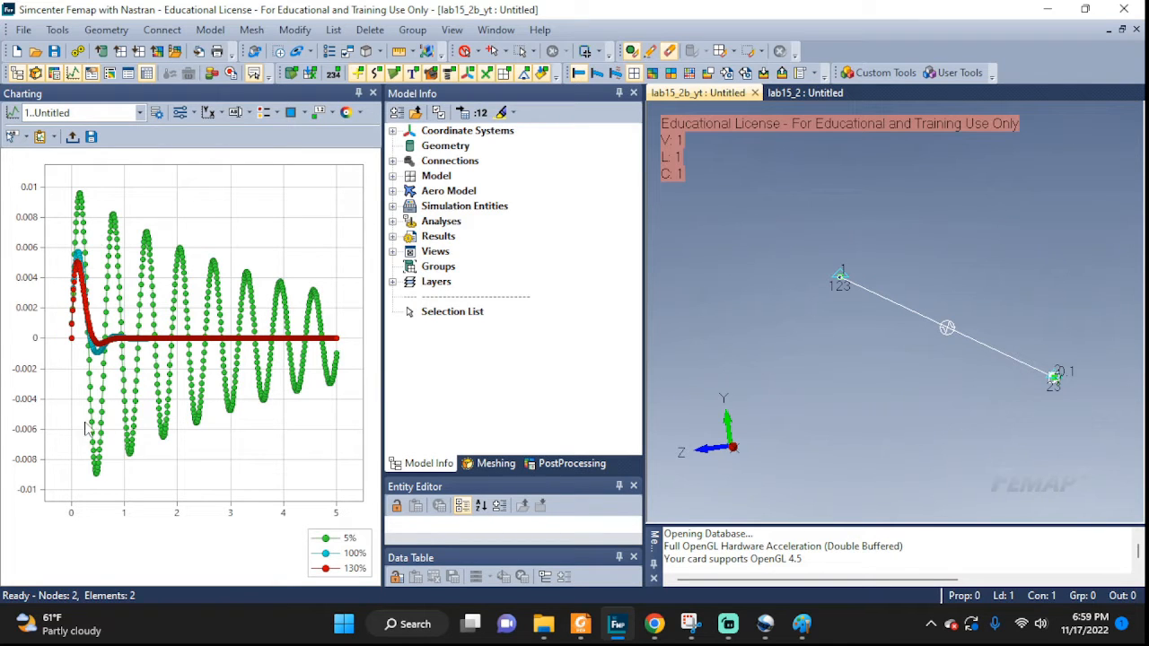
Zoom into and pan the displacement chart to inspect the three damping responses.
{"action": "scroll", "coordinate": [122, 301], "scroll_direction": "up", "scroll_amount": 5}
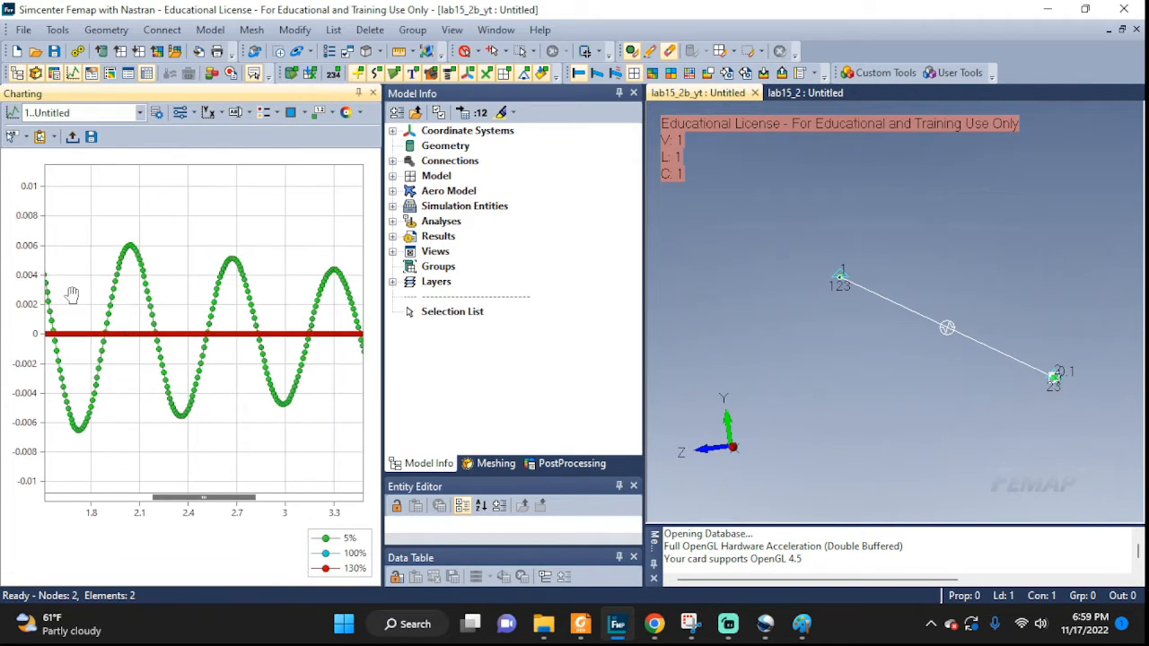
{"action": "left_click_drag", "start_coordinate": [72, 296], "coordinate": [298, 322]}
{"action": "left_click_drag", "start_coordinate": [212, 316], "coordinate": [274, 319]}
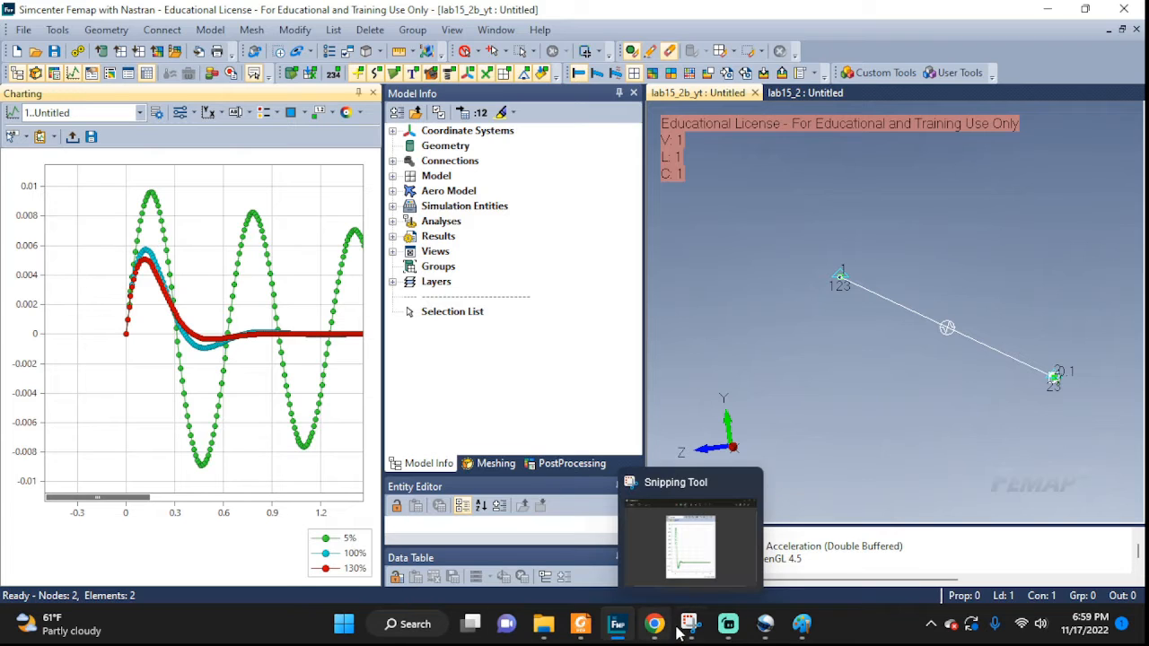
Switch to Paint to review the problem statement and the critical damping calculation, then minimize it.
{"action": "mouse_move", "coordinate": [801, 628]}
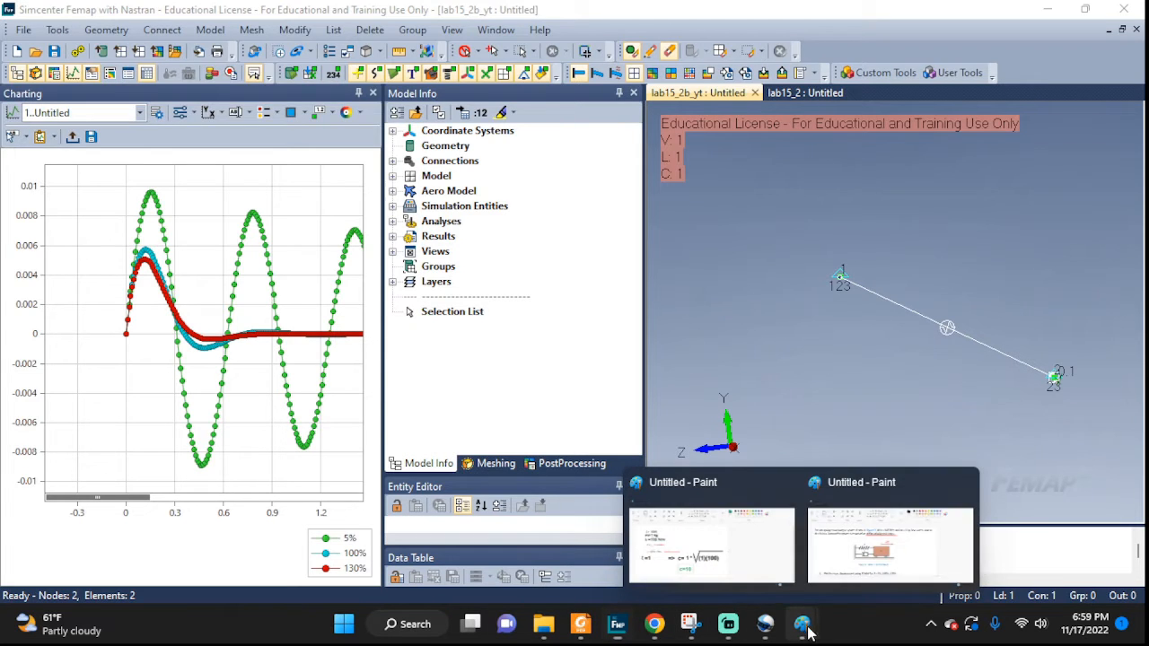
{"action": "left_click", "coordinate": [885, 556]}
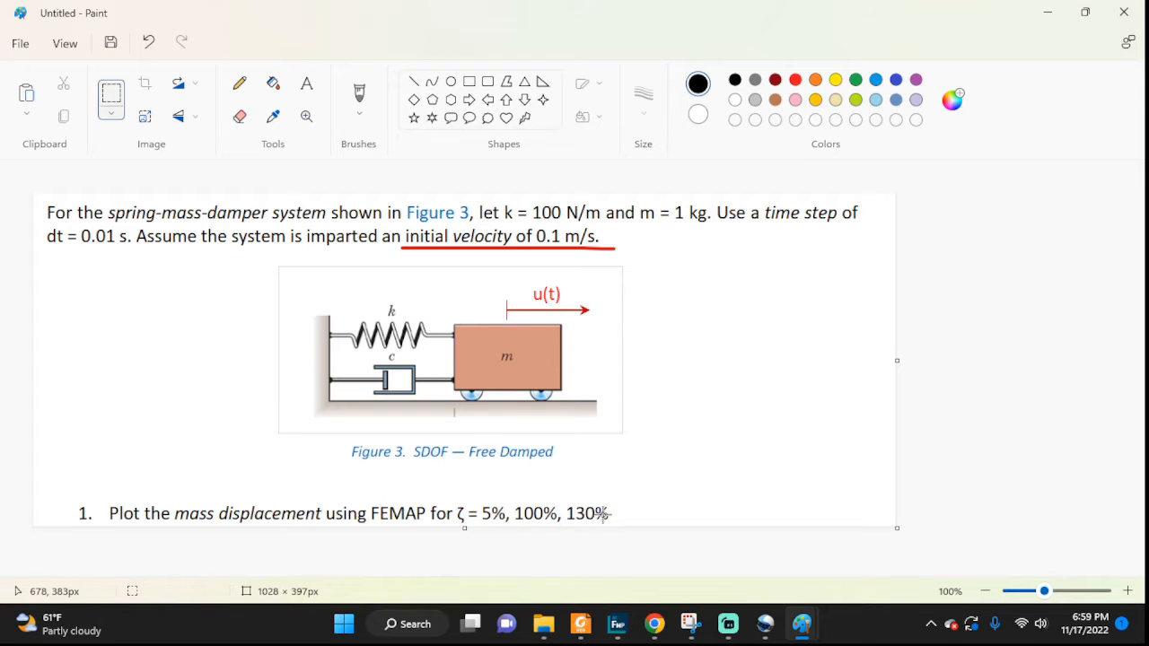
{"action": "left_click", "coordinate": [1048, 13]}
{"action": "mouse_move", "coordinate": [802, 624]}
{"action": "left_click", "coordinate": [704, 534]}
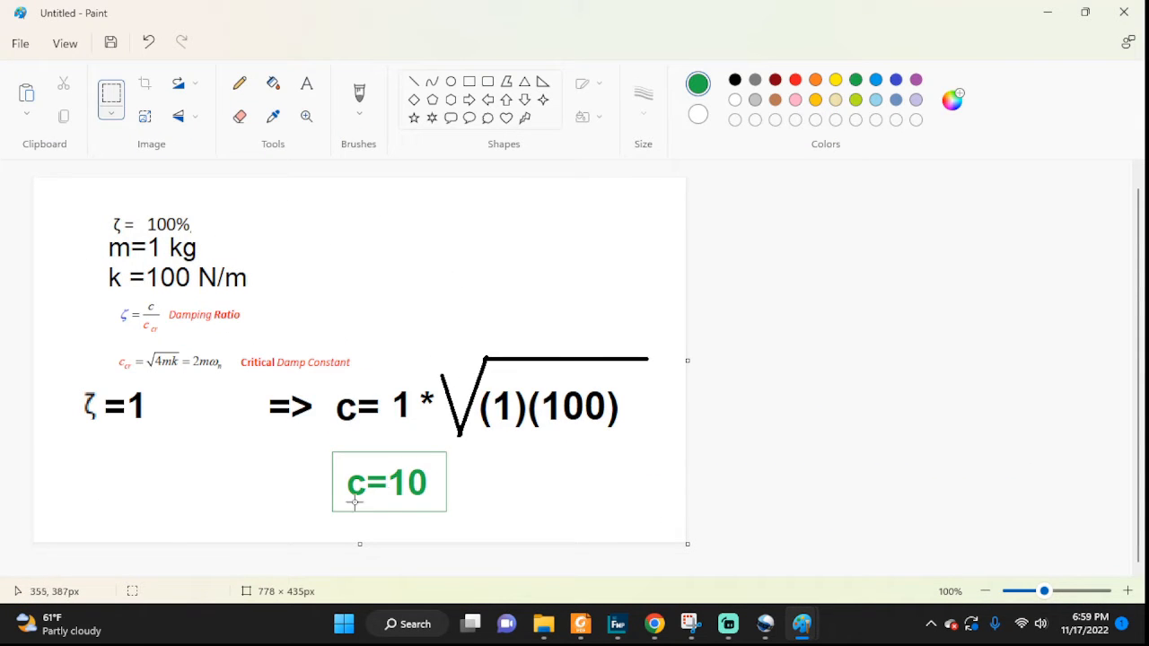
{"action": "left_click", "coordinate": [1046, 14]}
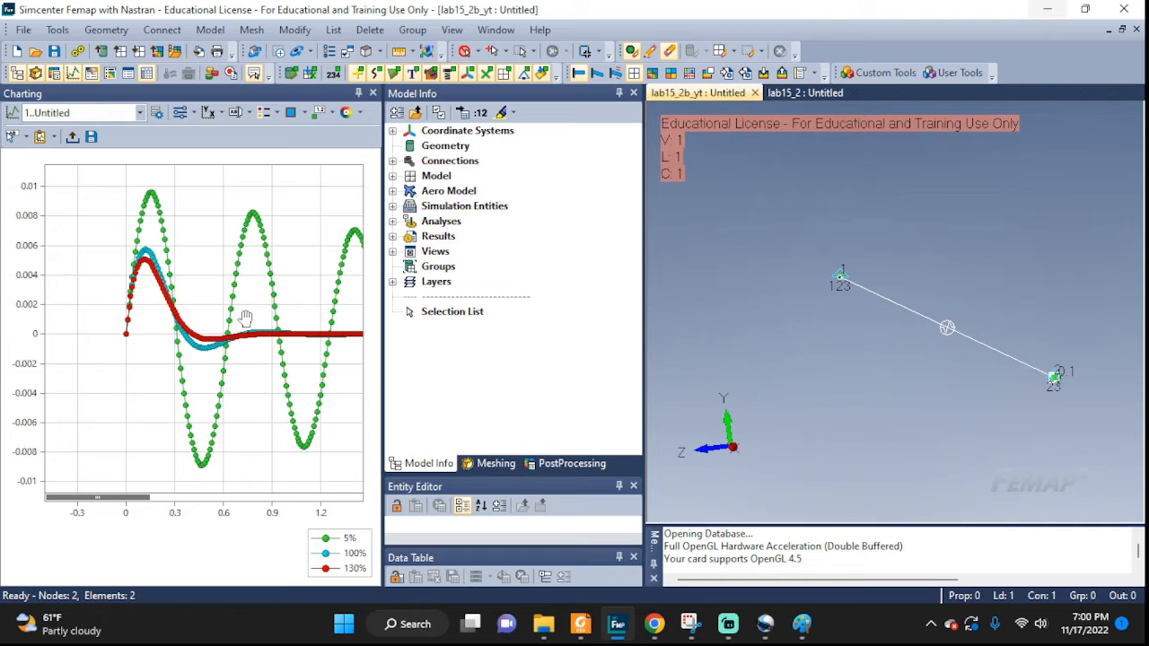
Switch to the lab15_2 model and expand its Analyses list in the model tree.
{"action": "scroll", "coordinate": [245, 319], "scroll_direction": "down", "scroll_amount": 8}
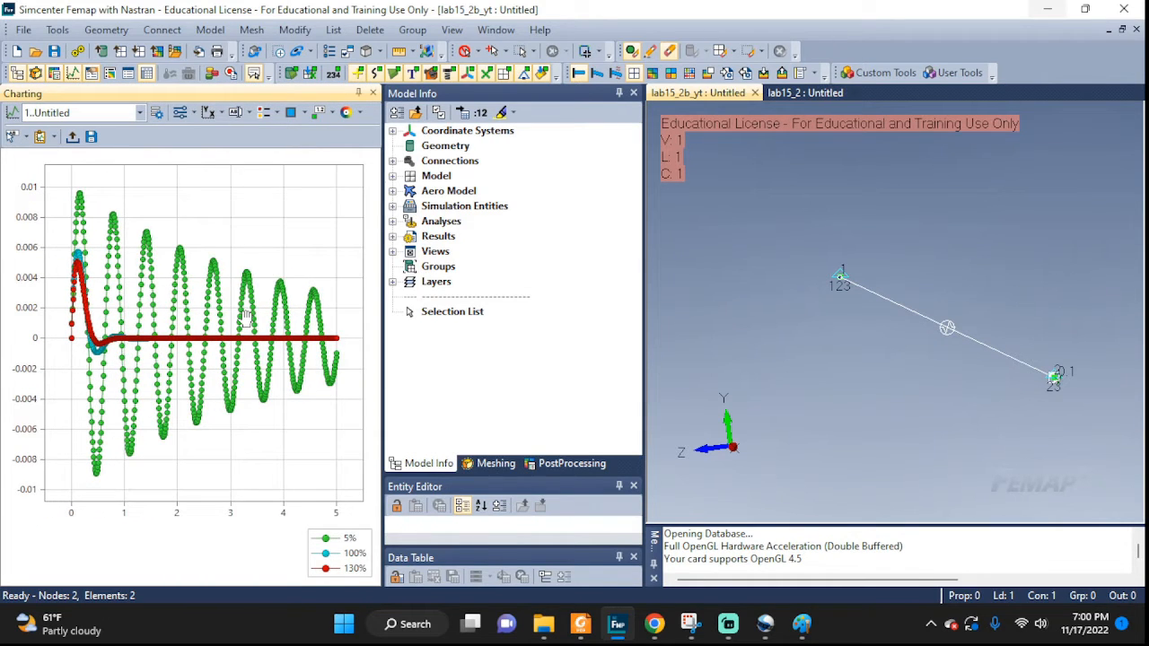
{"action": "left_click", "coordinate": [805, 93]}
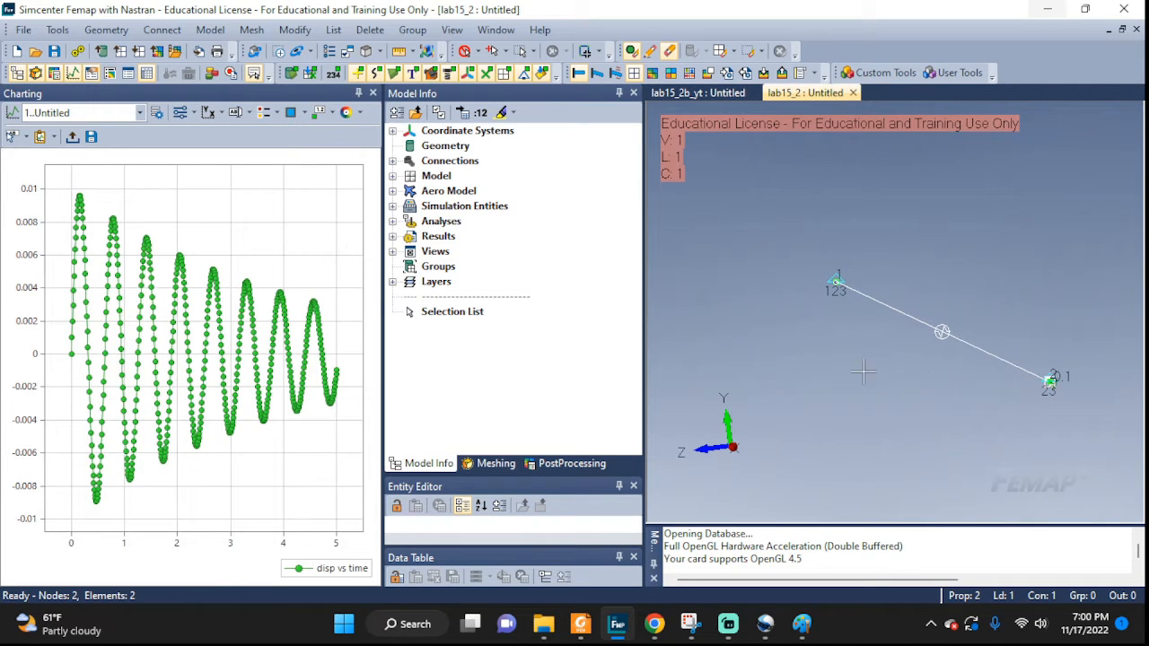
{"action": "left_click", "coordinate": [392, 222]}
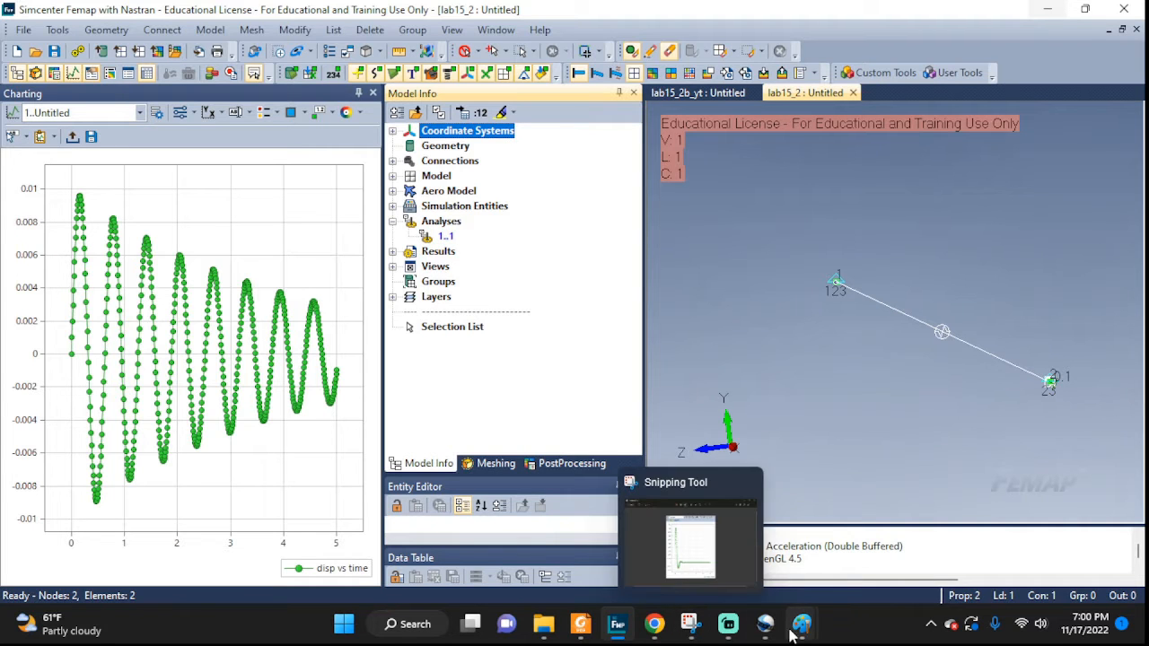
Review the spring-mass-damper problem statement in Paint again, then minimize it.
{"action": "mouse_move", "coordinate": [801, 624]}
{"action": "left_click", "coordinate": [851, 565]}
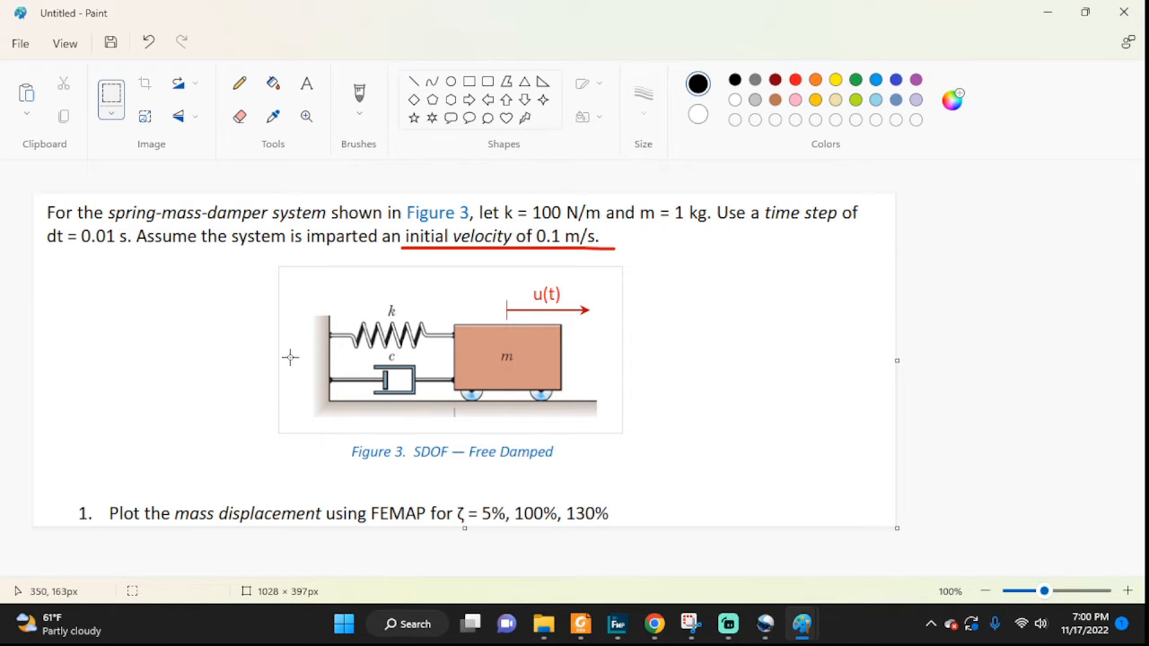
{"action": "left_click", "coordinate": [1054, 20]}
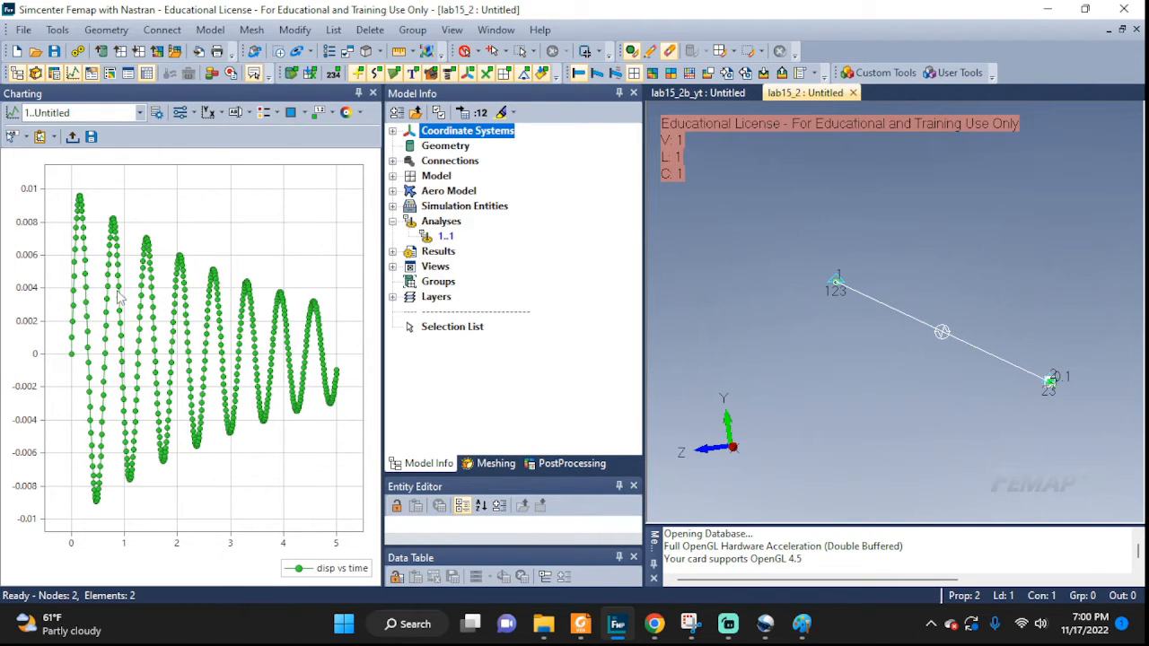
Rename the chart's displacement data series title to 5%.
{"action": "left_click", "coordinate": [156, 113]}
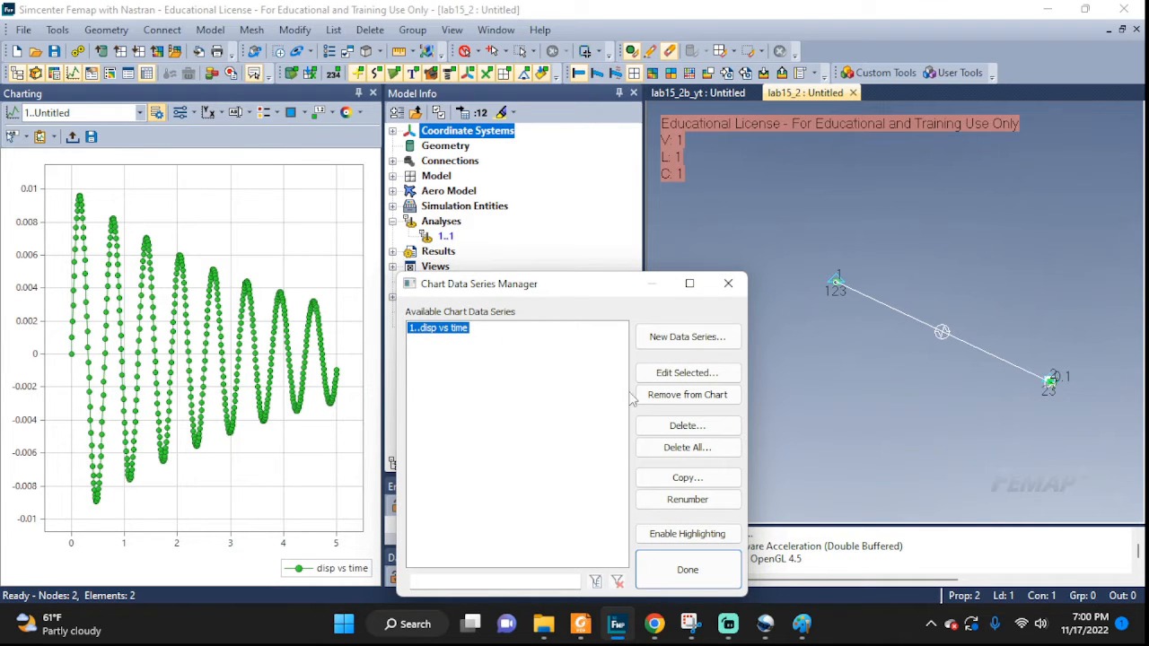
{"action": "left_click", "coordinate": [678, 375]}
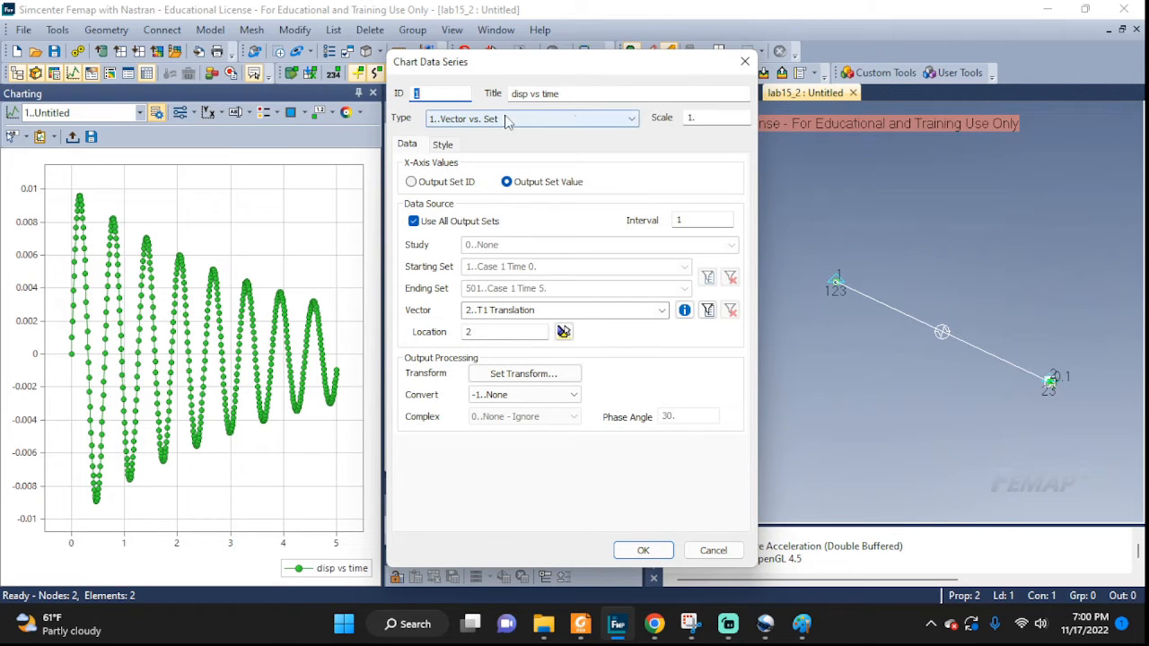
{"action": "left_click_drag", "start_coordinate": [577, 95], "coordinate": [497, 97]}
{"action": "type", "text": "5"}
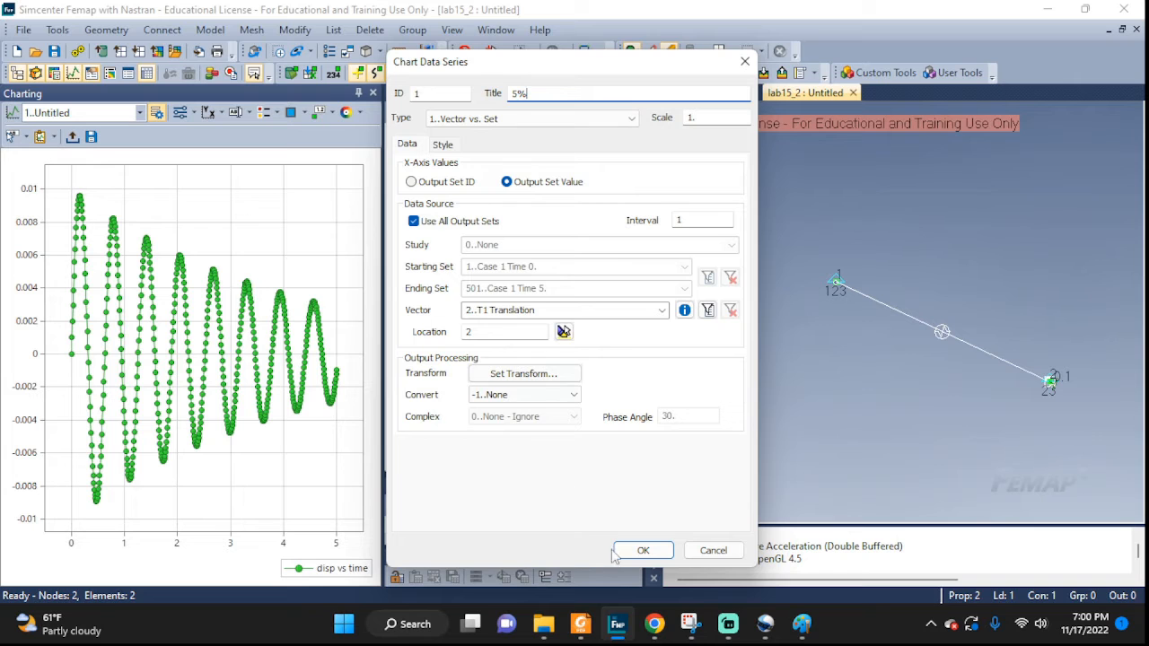
{"action": "left_click", "coordinate": [643, 550]}
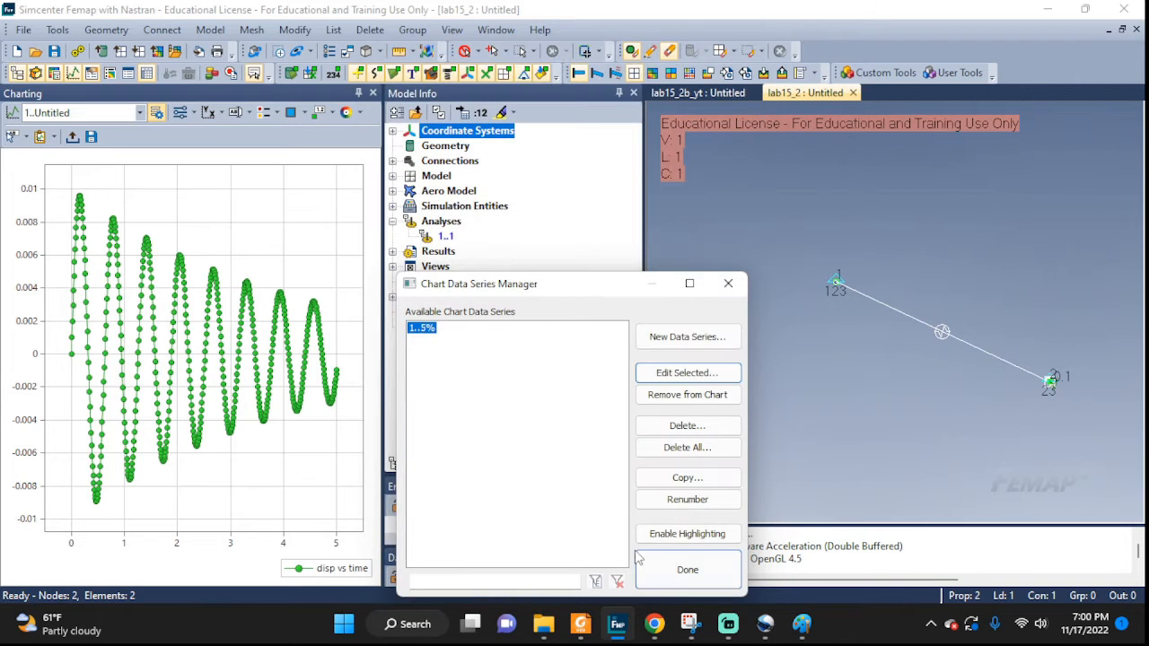
{"action": "left_click", "coordinate": [686, 566]}
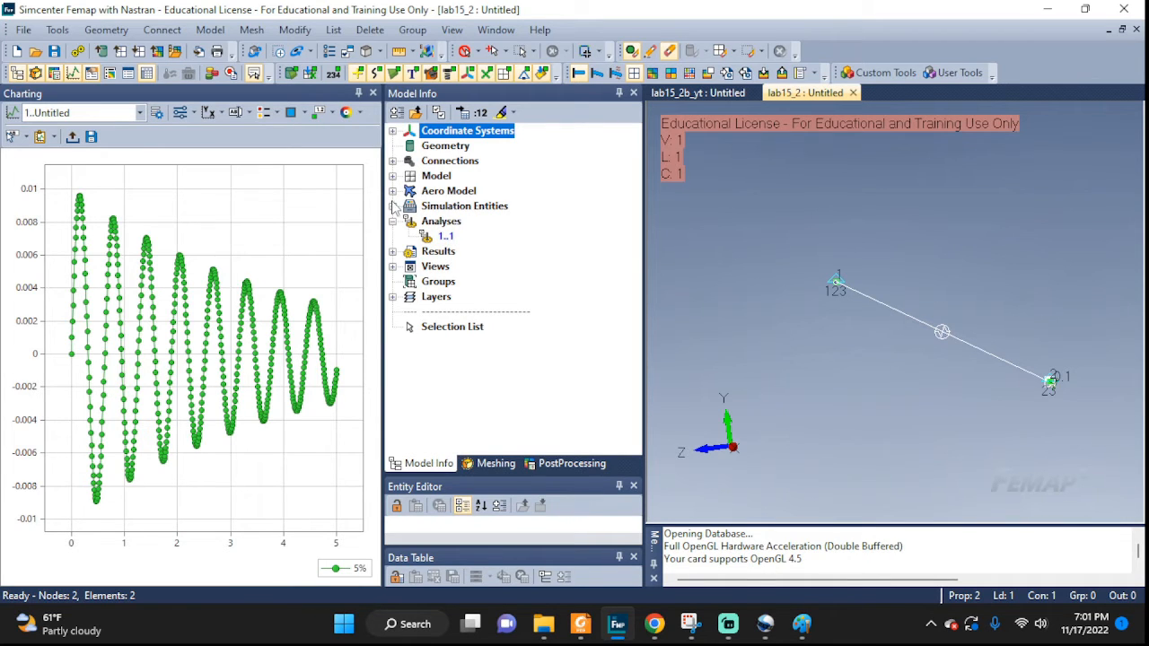
Edit the MySpring property and set the damping for DOF 1 to 10, checking the calculated value in Paint.
{"action": "left_click", "coordinate": [392, 177]}
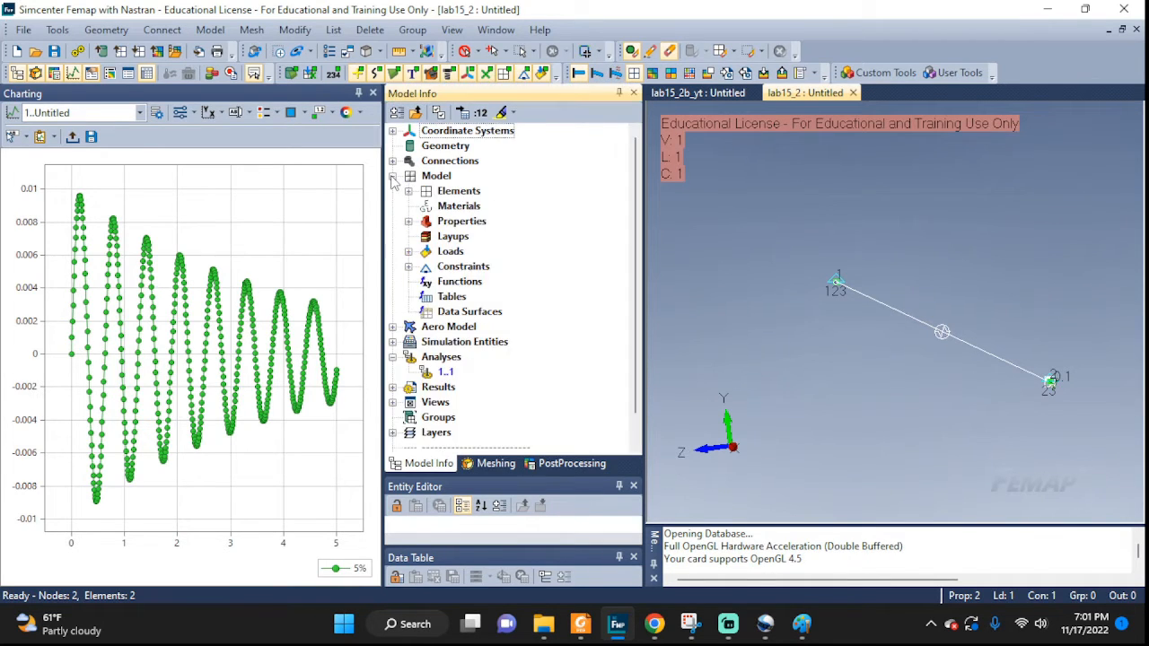
{"action": "left_click", "coordinate": [408, 222]}
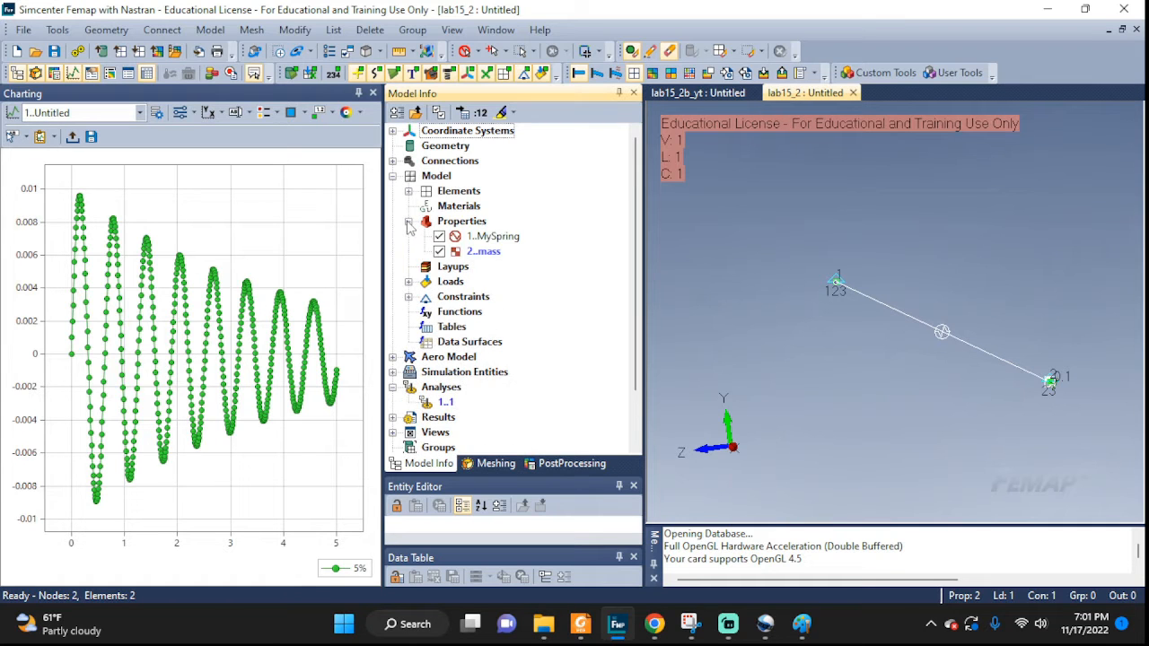
{"action": "right_click", "coordinate": [491, 236]}
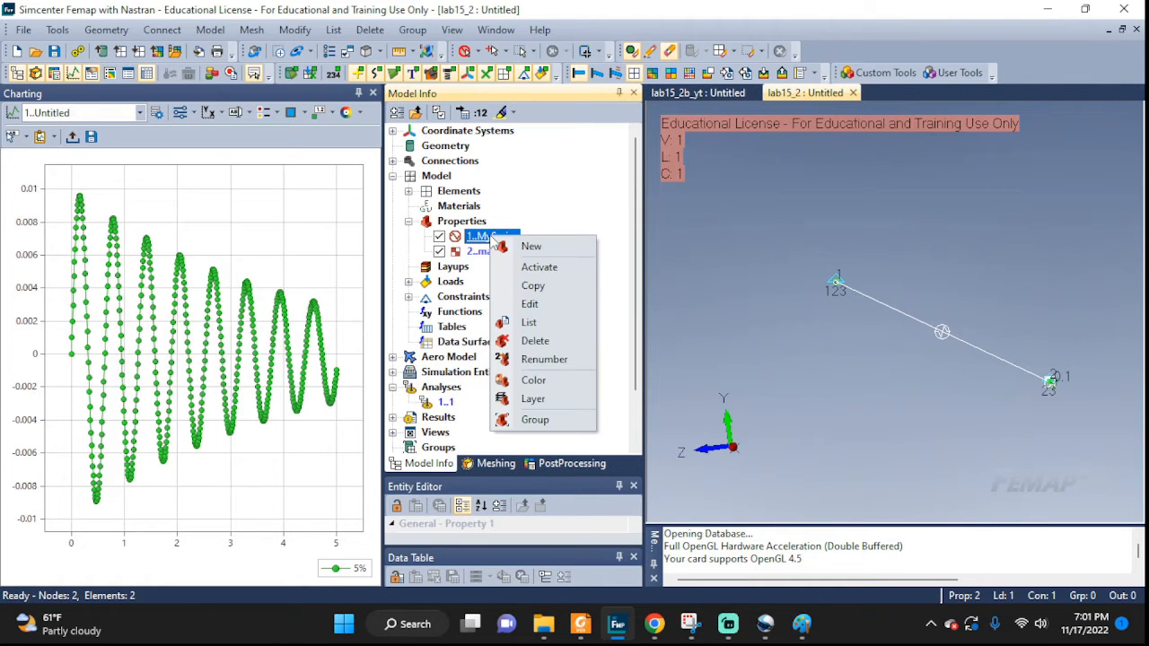
{"action": "left_click", "coordinate": [528, 304]}
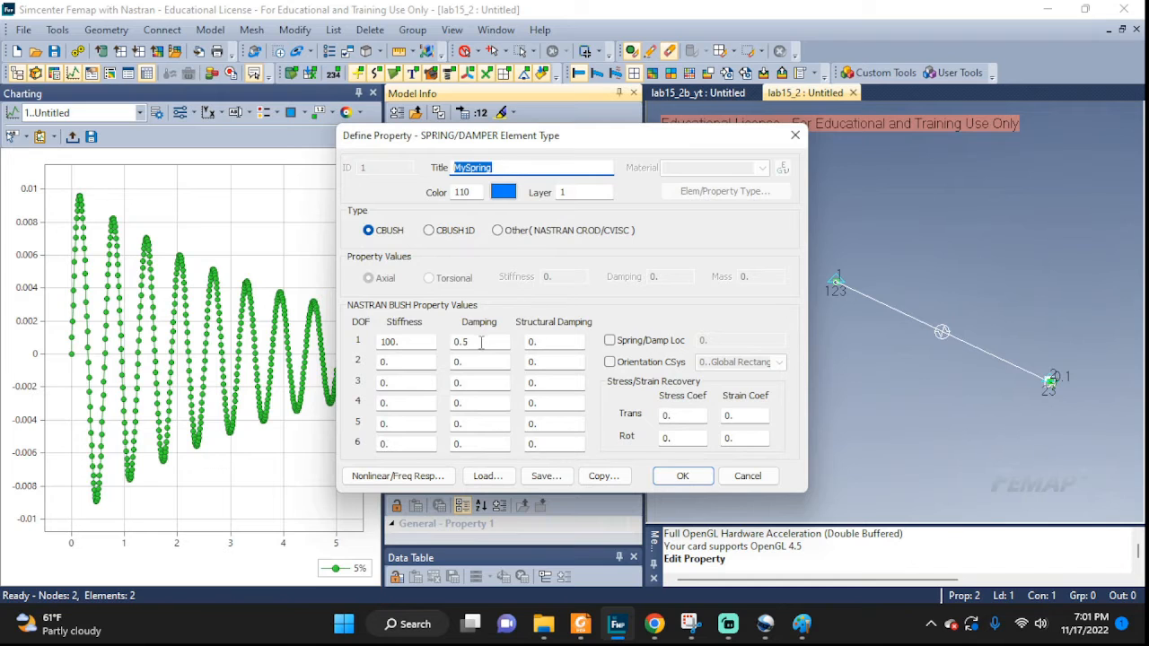
{"action": "left_click_drag", "start_coordinate": [481, 342], "coordinate": [453, 342]}
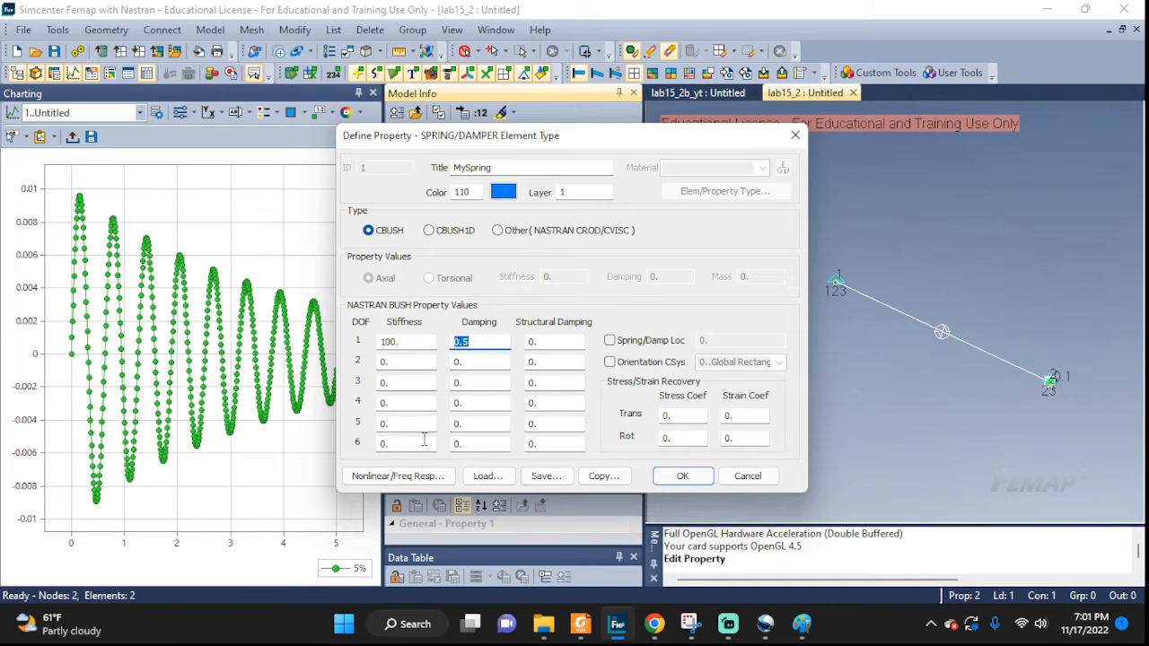
{"action": "mouse_move", "coordinate": [802, 624]}
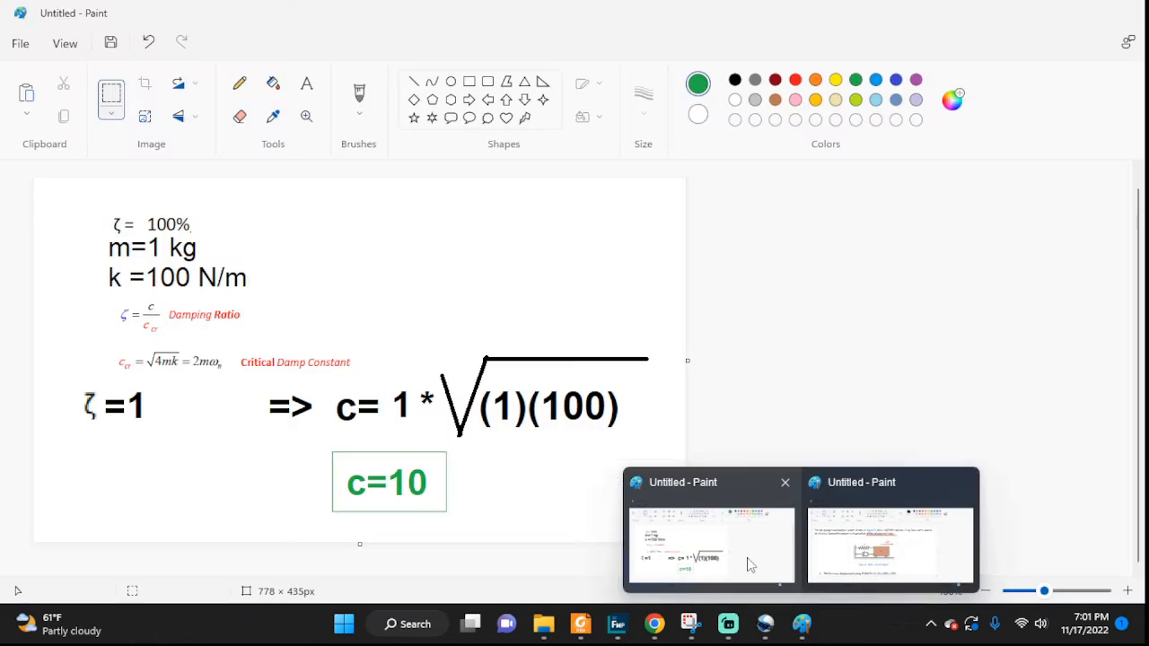
{"action": "left_click", "coordinate": [750, 564]}
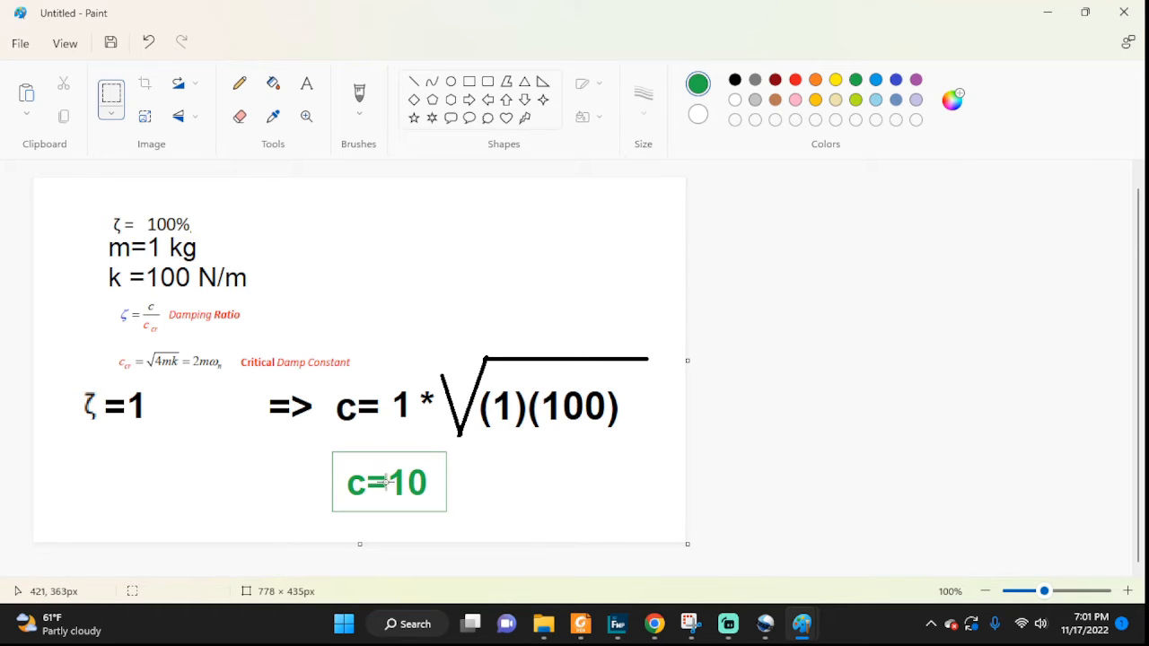
{"action": "mouse_move", "coordinate": [770, 631]}
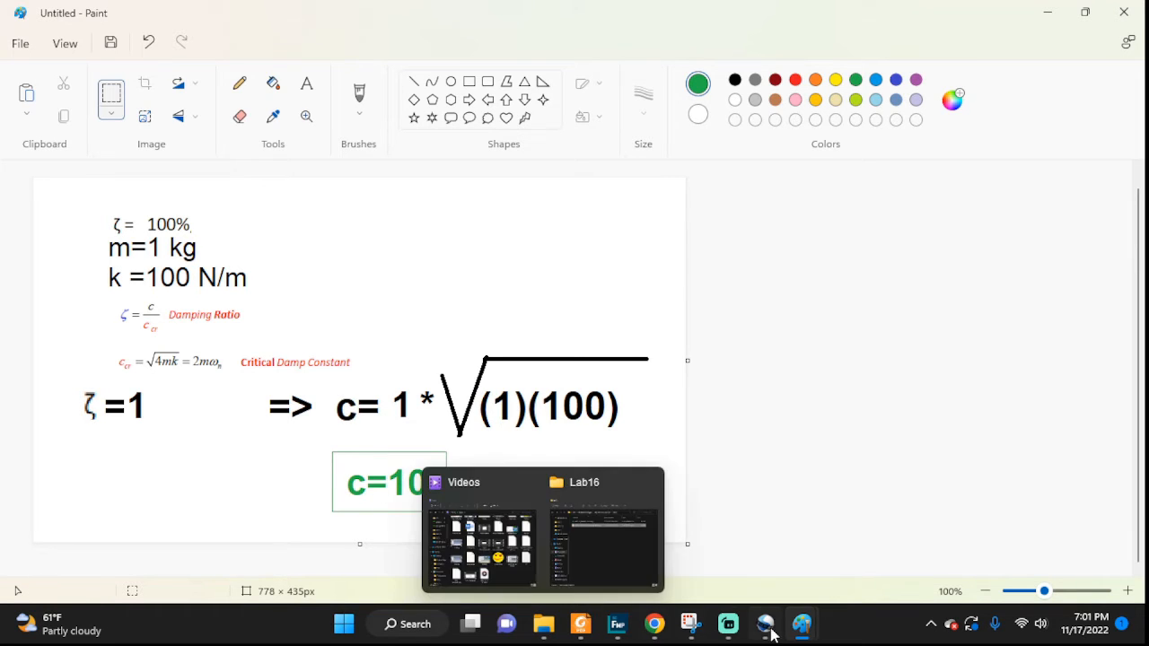
{"action": "left_click", "coordinate": [1046, 12]}
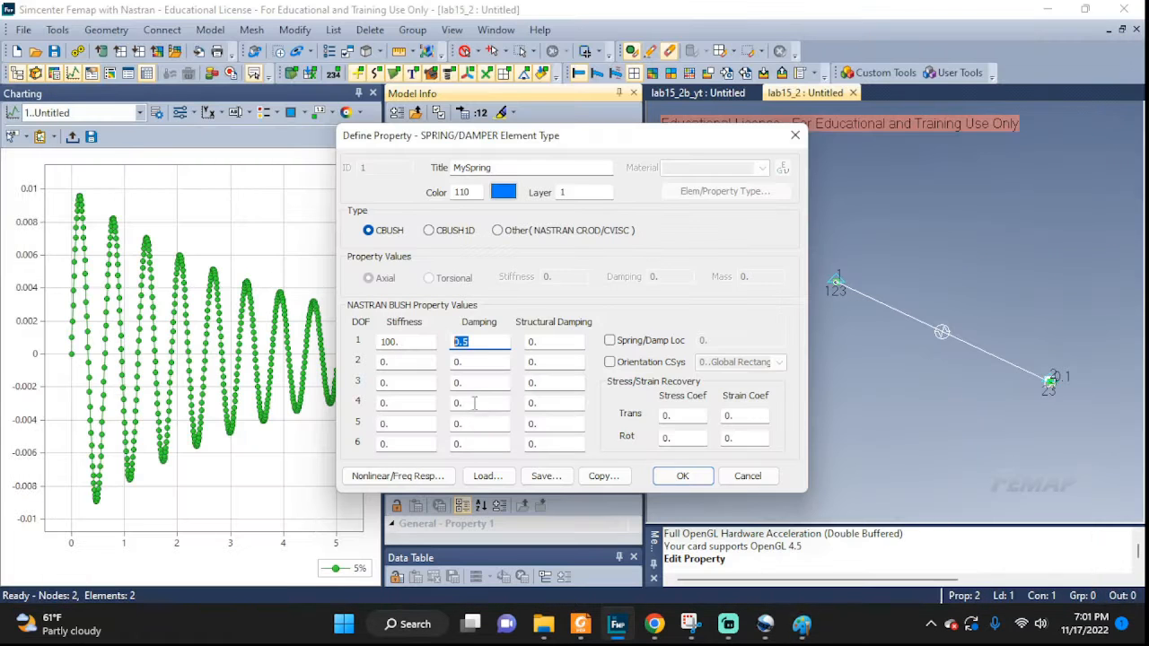
{"action": "left_click", "coordinate": [461, 342]}
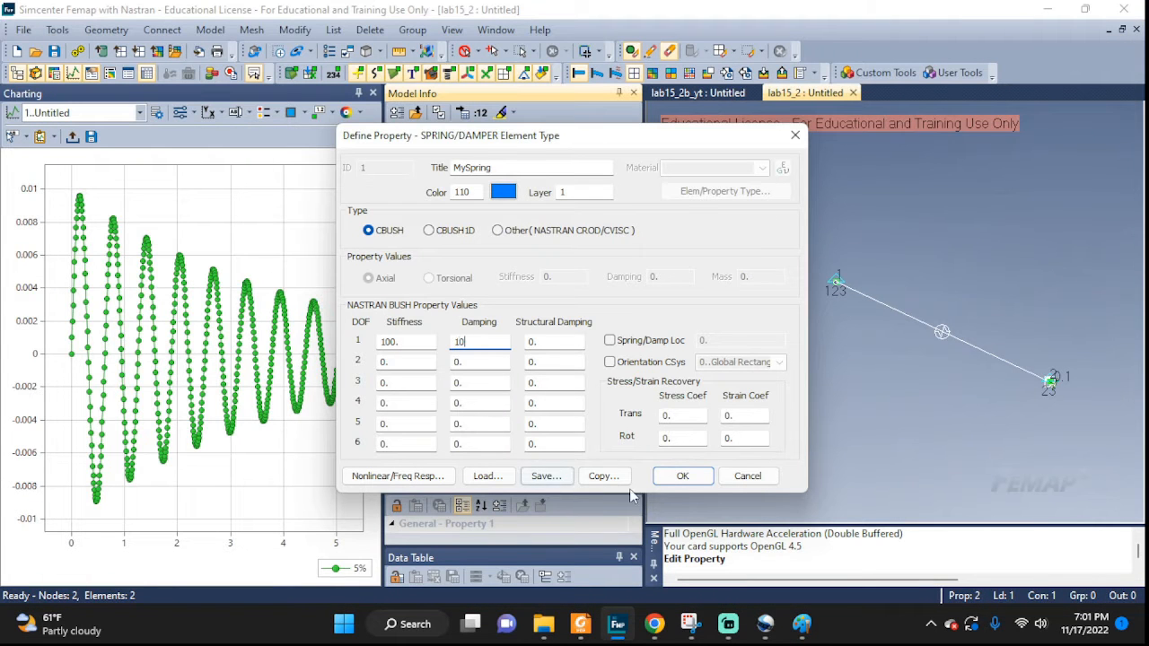
{"action": "left_click", "coordinate": [682, 475]}
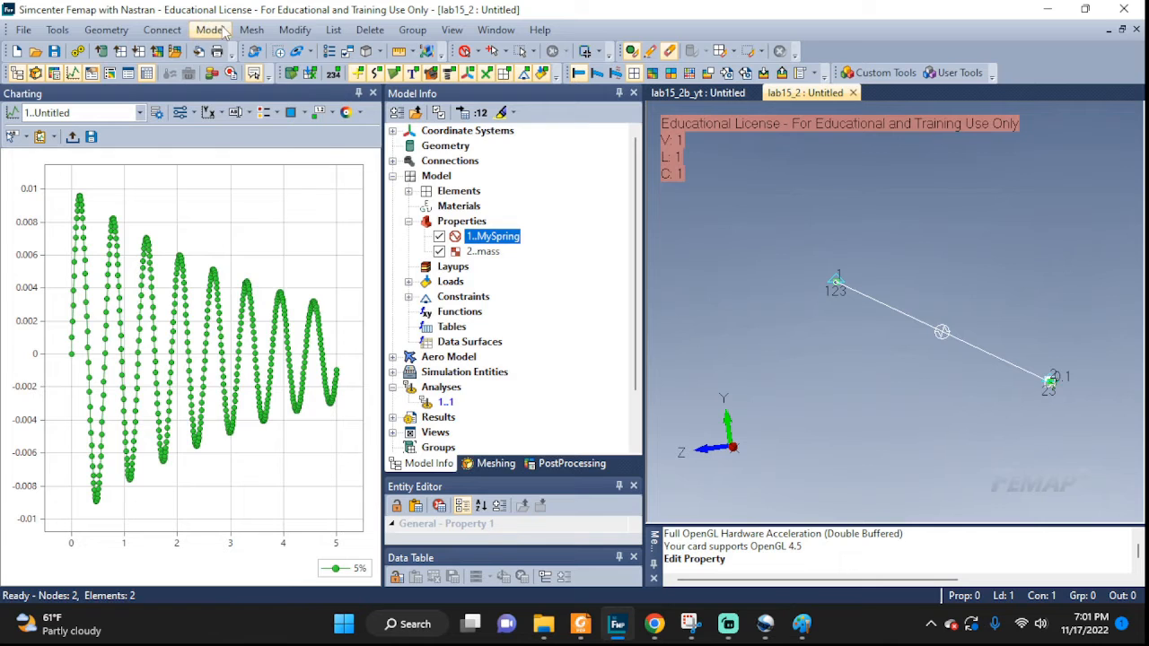
Create a new analysis set titled 2 using Simcenter Nastran with Transient Dynamic/Time History analysis.
{"action": "left_click", "coordinate": [210, 29]}
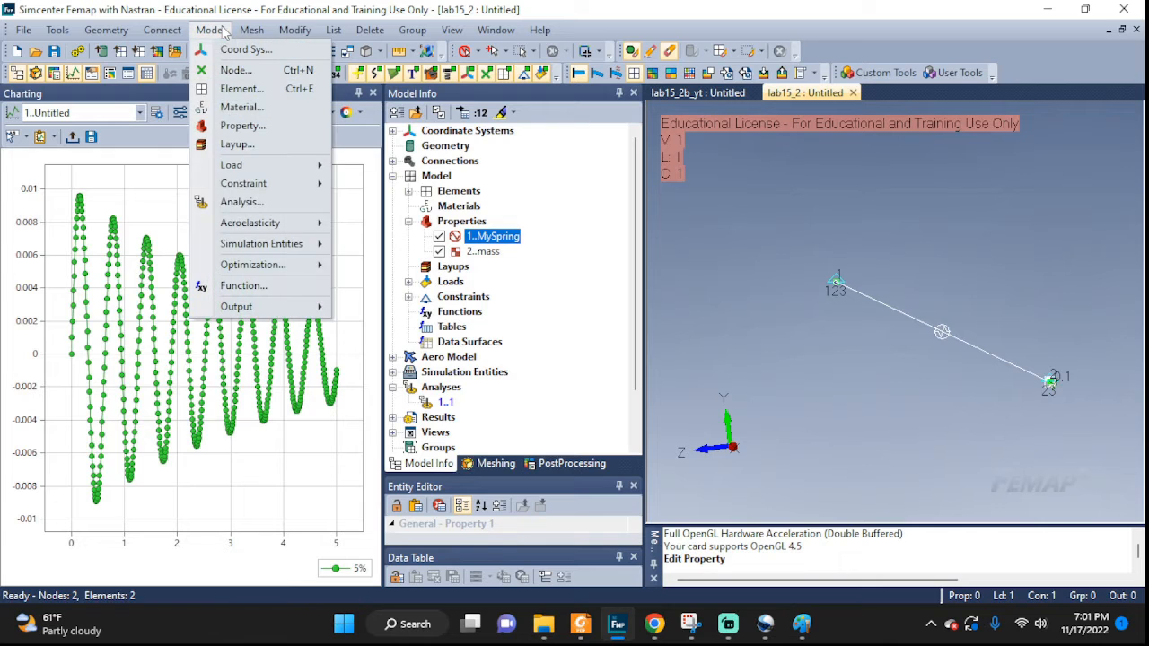
{"action": "left_click", "coordinate": [235, 202]}
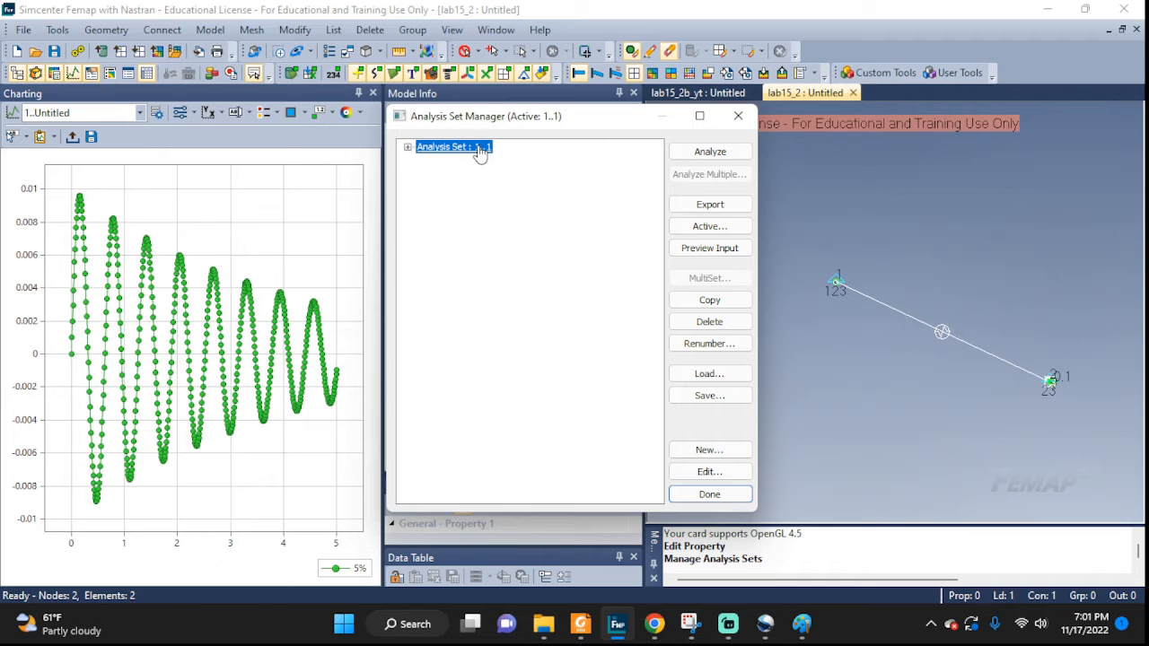
{"action": "left_click", "coordinate": [706, 452]}
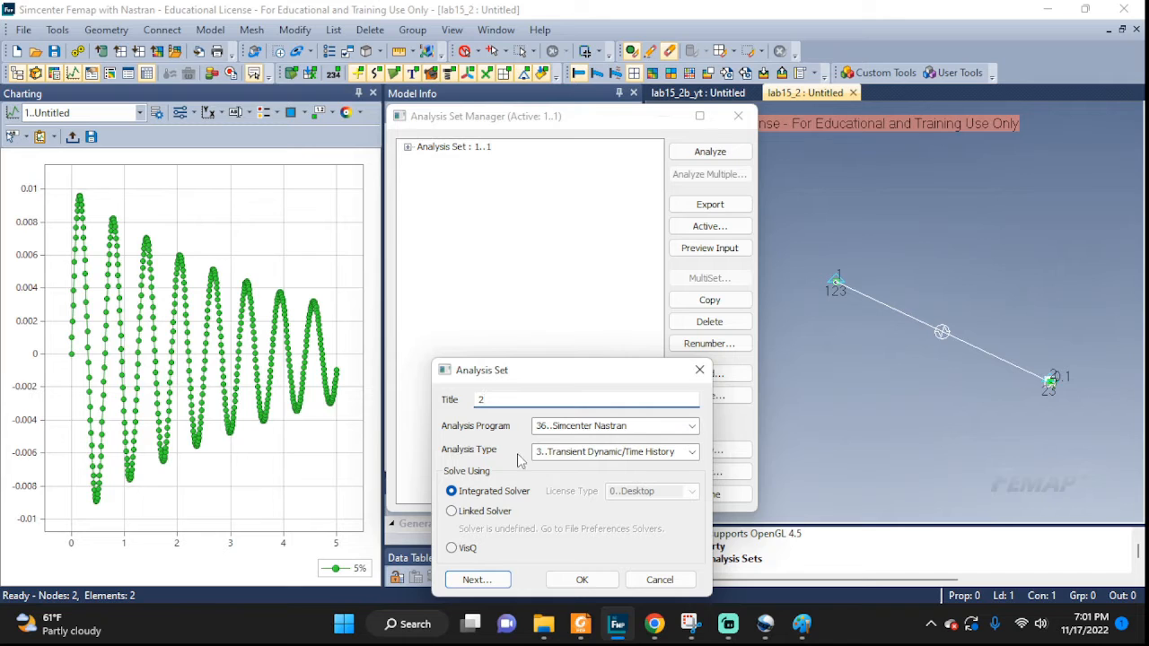
{"action": "left_click", "coordinate": [582, 580]}
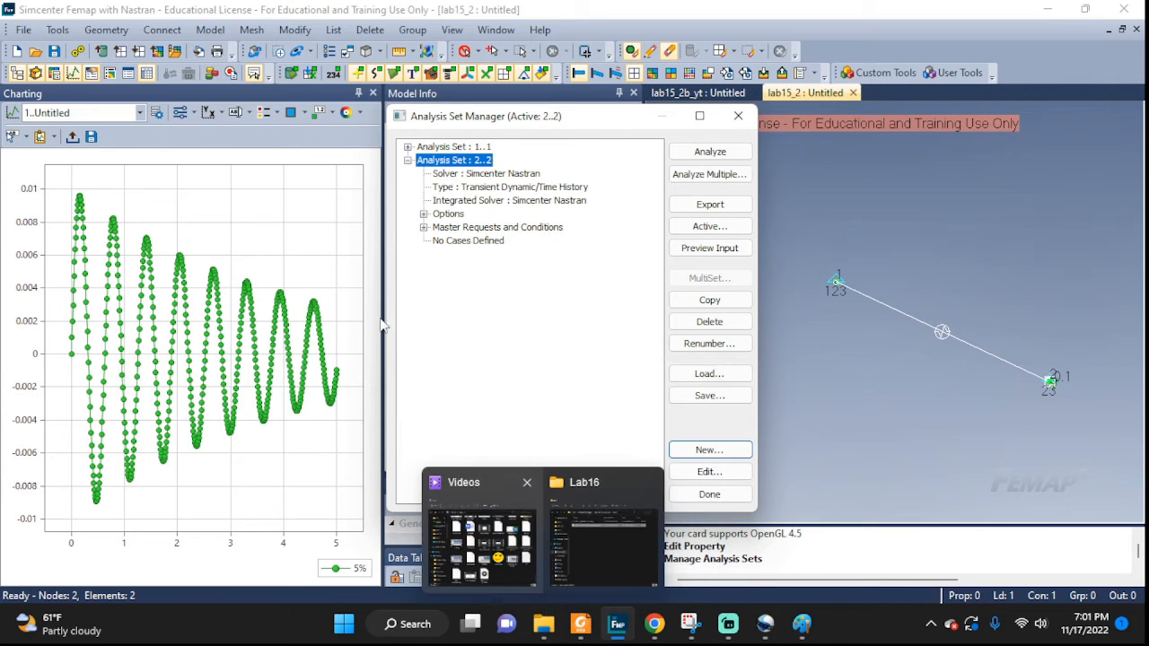
Expand both analysis sets' options to examine their Dynamics settings.
{"action": "left_click", "coordinate": [424, 215]}
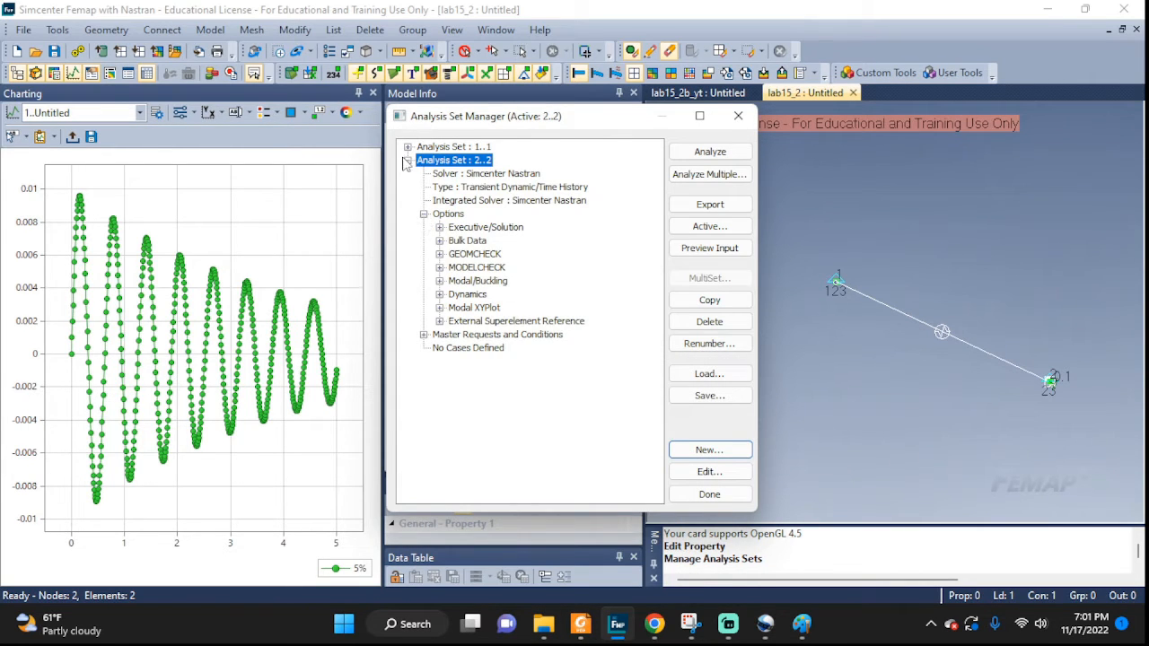
{"action": "left_click", "coordinate": [408, 147]}
{"action": "left_click", "coordinate": [424, 200]}
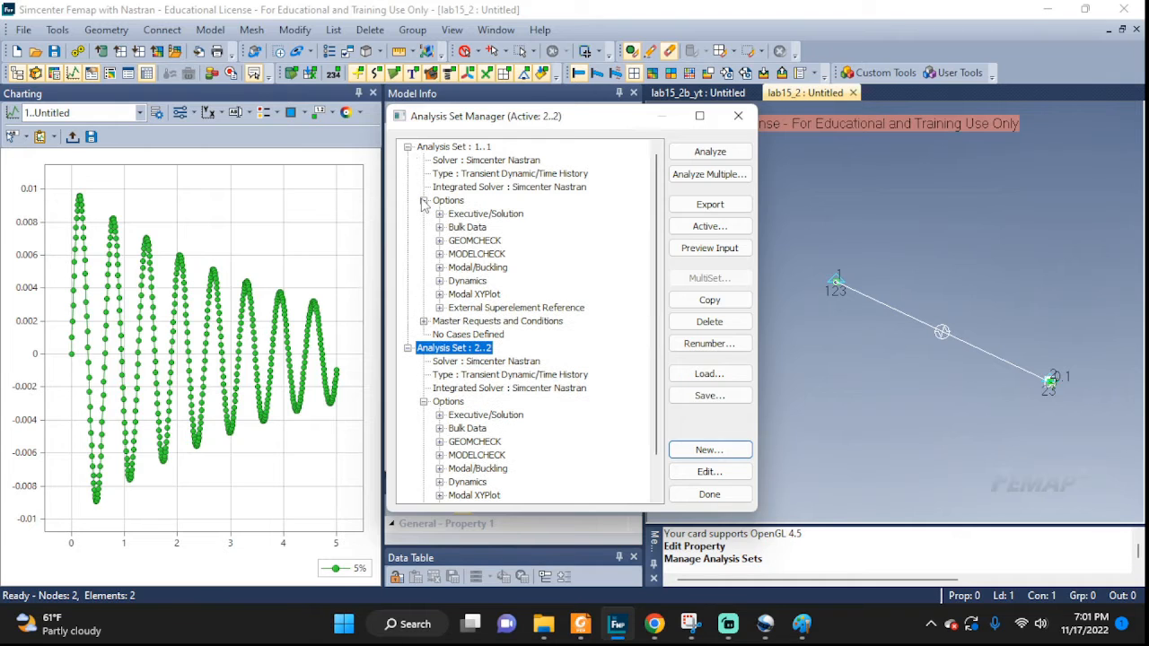
{"action": "left_click", "coordinate": [440, 281]}
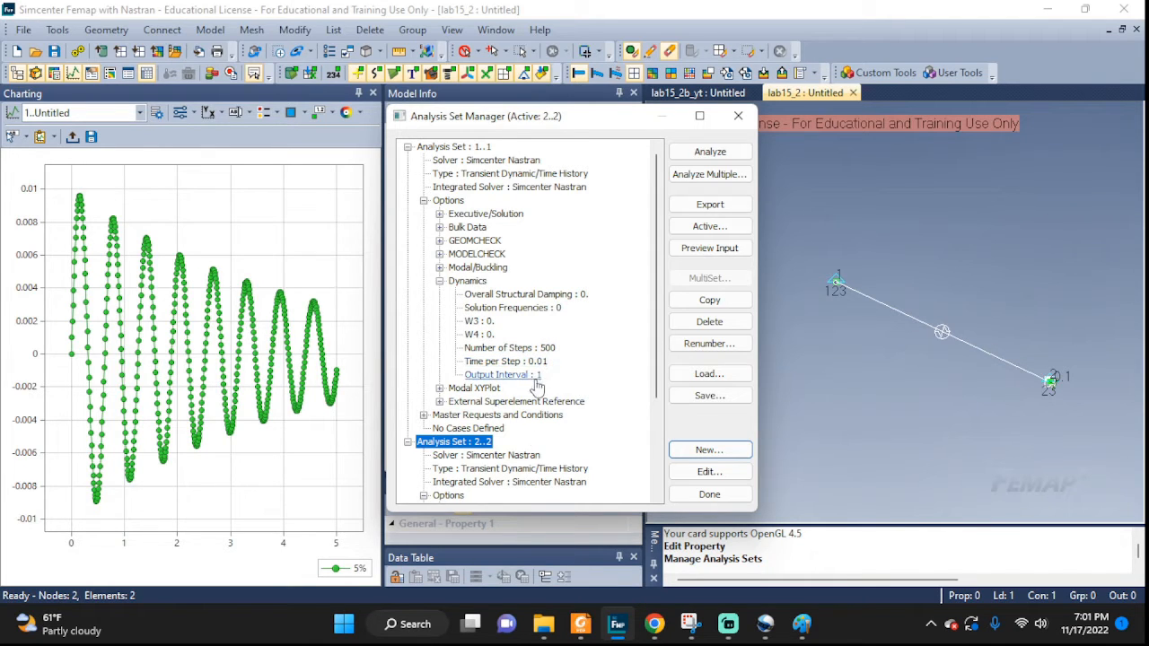
{"action": "scroll", "coordinate": [526, 470], "scroll_direction": "down", "scroll_amount": 3}
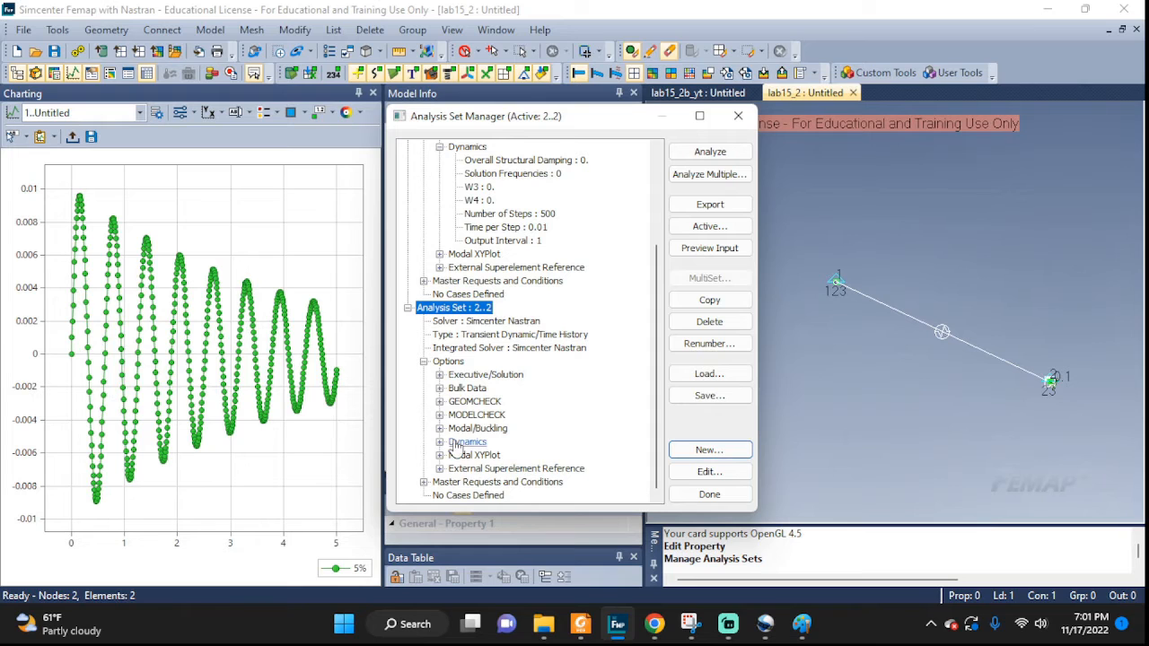
Define the Dynamics options for analysis set 2 with 500 steps, 0.01 time per step and output interval 1.
{"action": "left_click", "coordinate": [439, 442]}
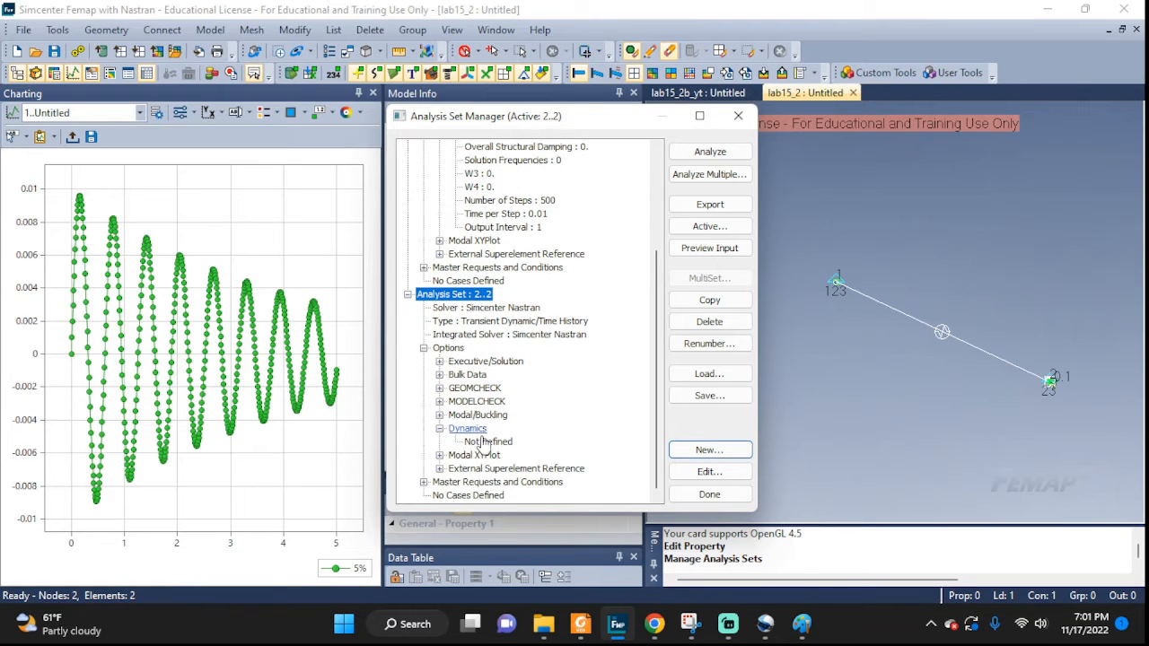
{"action": "double_click", "coordinate": [482, 442]}
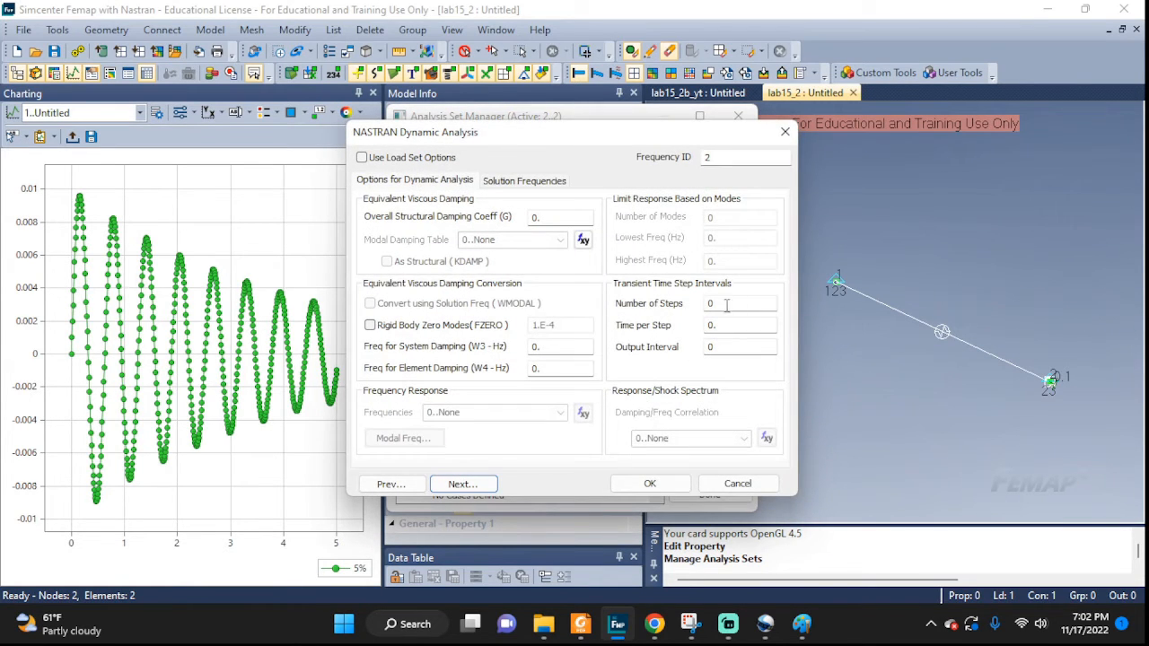
{"action": "double_click", "coordinate": [726, 305]}
{"action": "type", "text": "500"}
{"action": "key", "text": "Tab"}
{"action": "double_click", "coordinate": [714, 347]}
{"action": "left_click", "coordinate": [650, 483]}
Set analysis set 2's boundary conditions to constraints 1..BC, no loads, and initial conditions 1..IC.
{"action": "scroll", "coordinate": [441, 490], "scroll_direction": "down", "scroll_amount": 3}
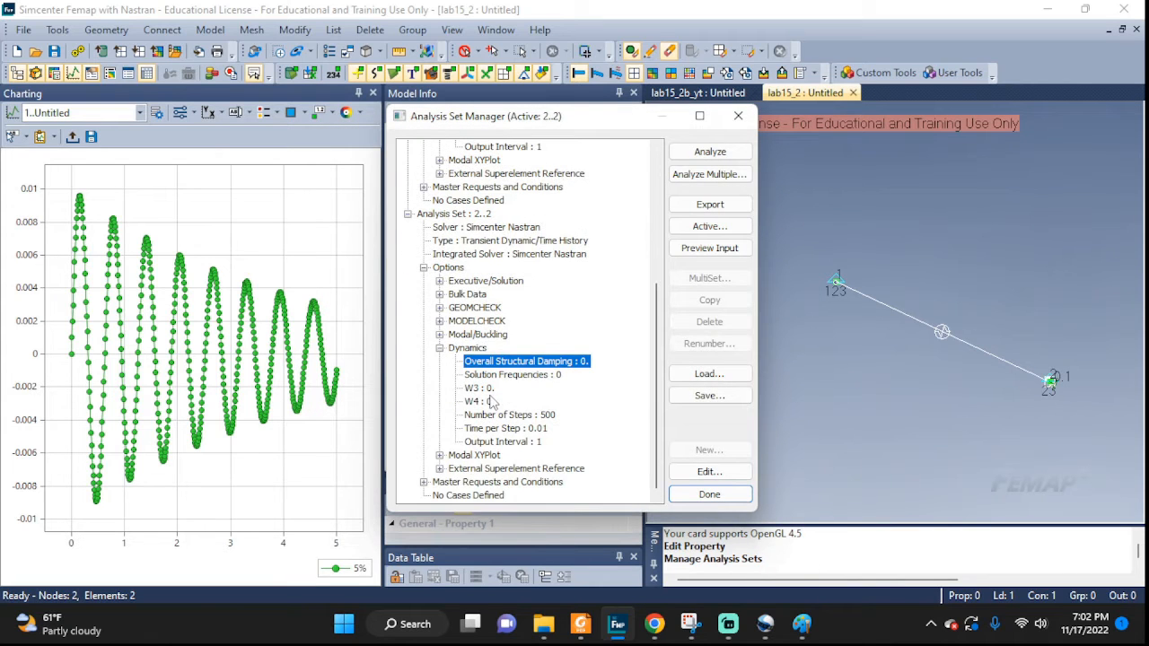
{"action": "double_click", "coordinate": [440, 483]}
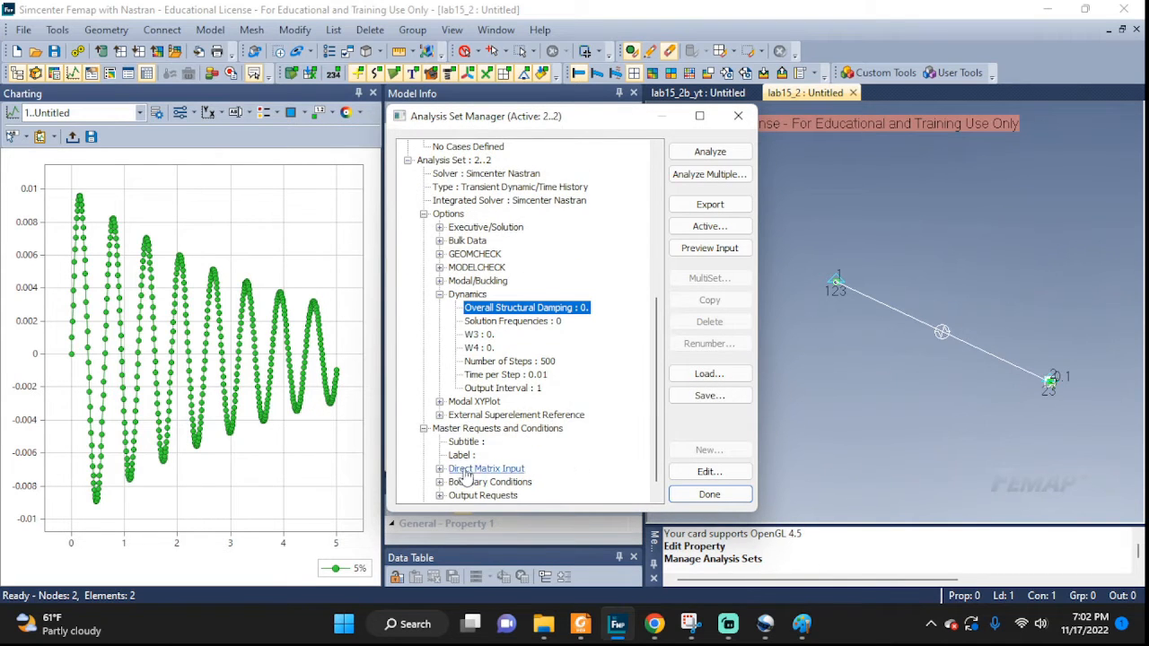
{"action": "left_click", "coordinate": [440, 483]}
{"action": "double_click", "coordinate": [499, 483]}
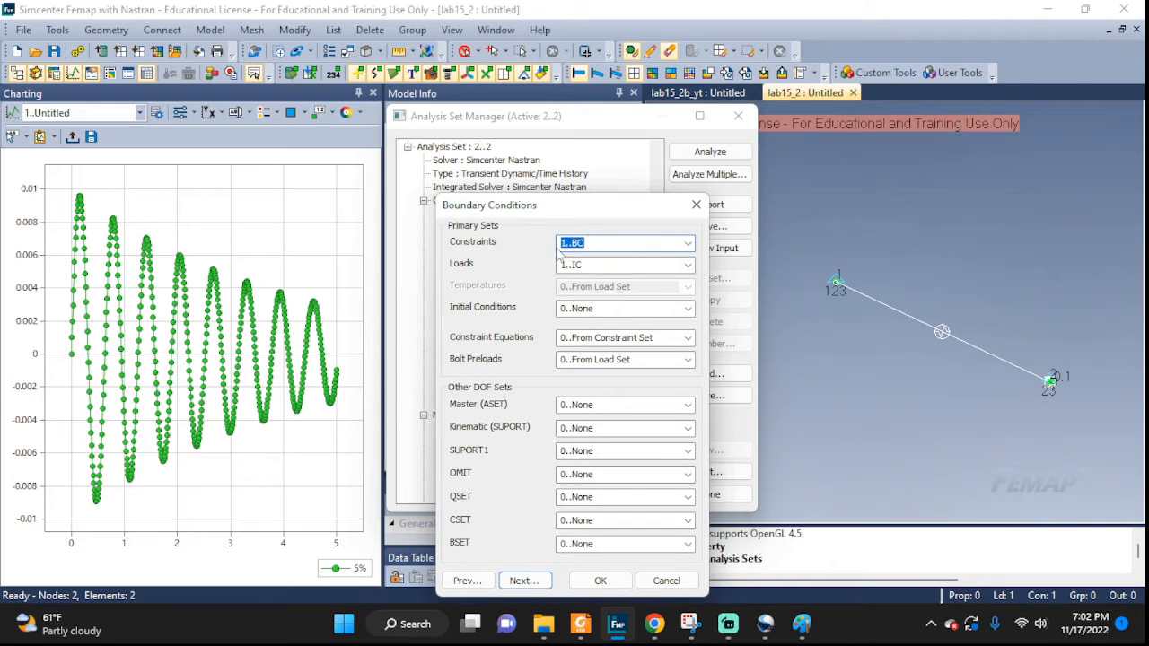
{"action": "left_click", "coordinate": [669, 264]}
{"action": "left_click", "coordinate": [688, 264]}
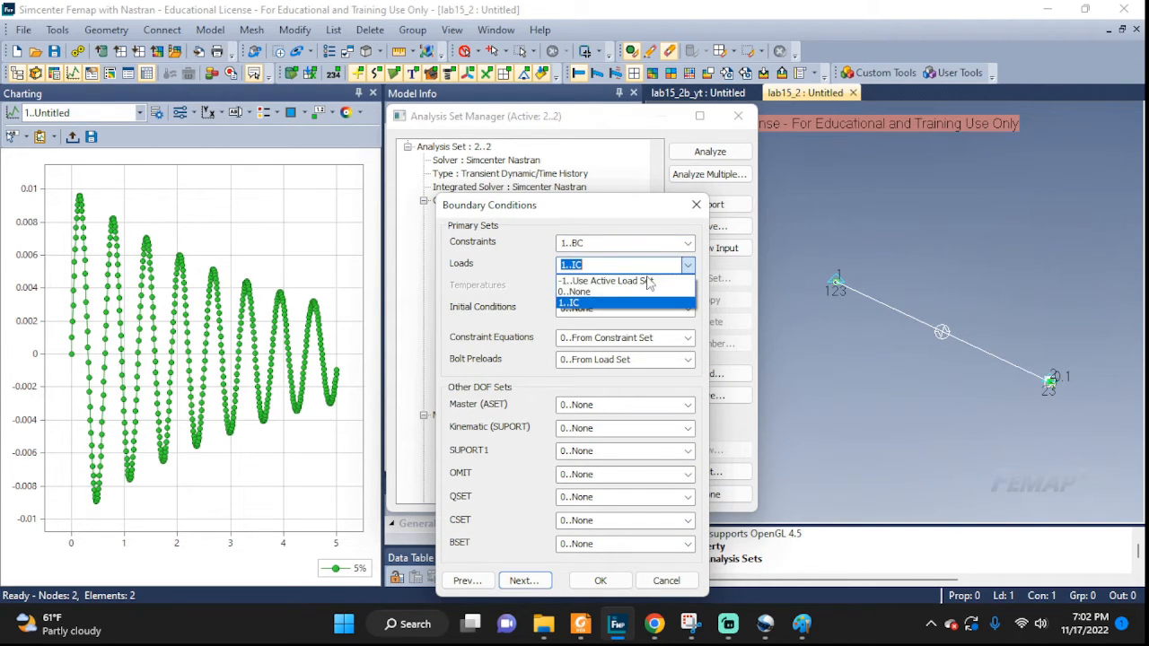
{"action": "left_click", "coordinate": [672, 289]}
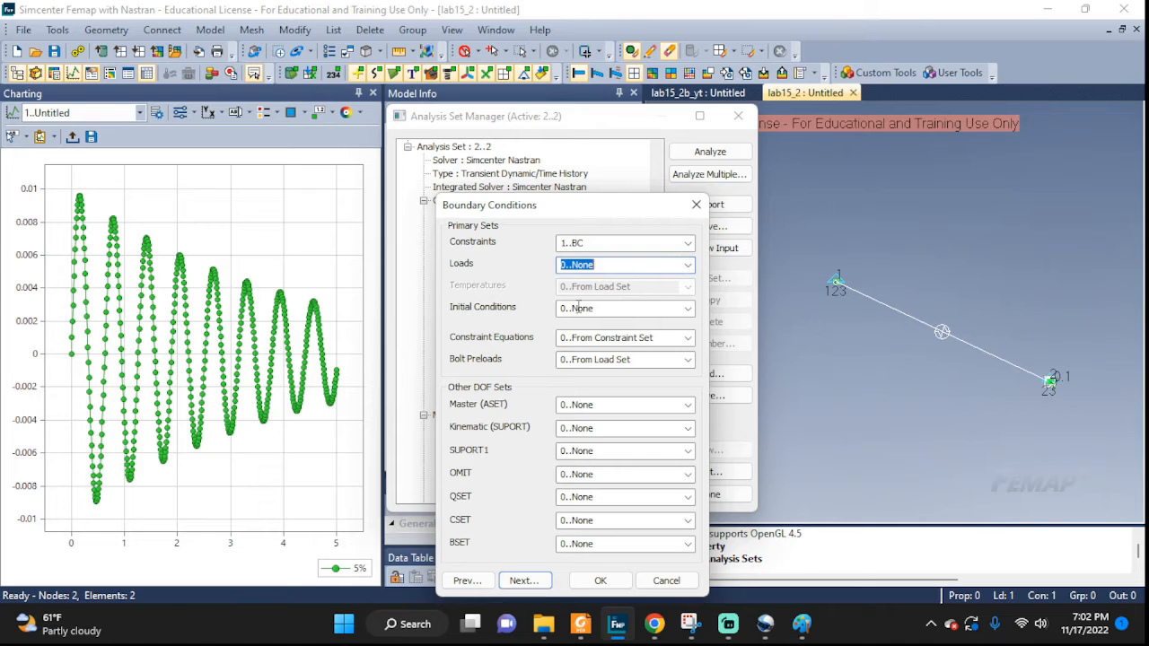
{"action": "left_click", "coordinate": [687, 308]}
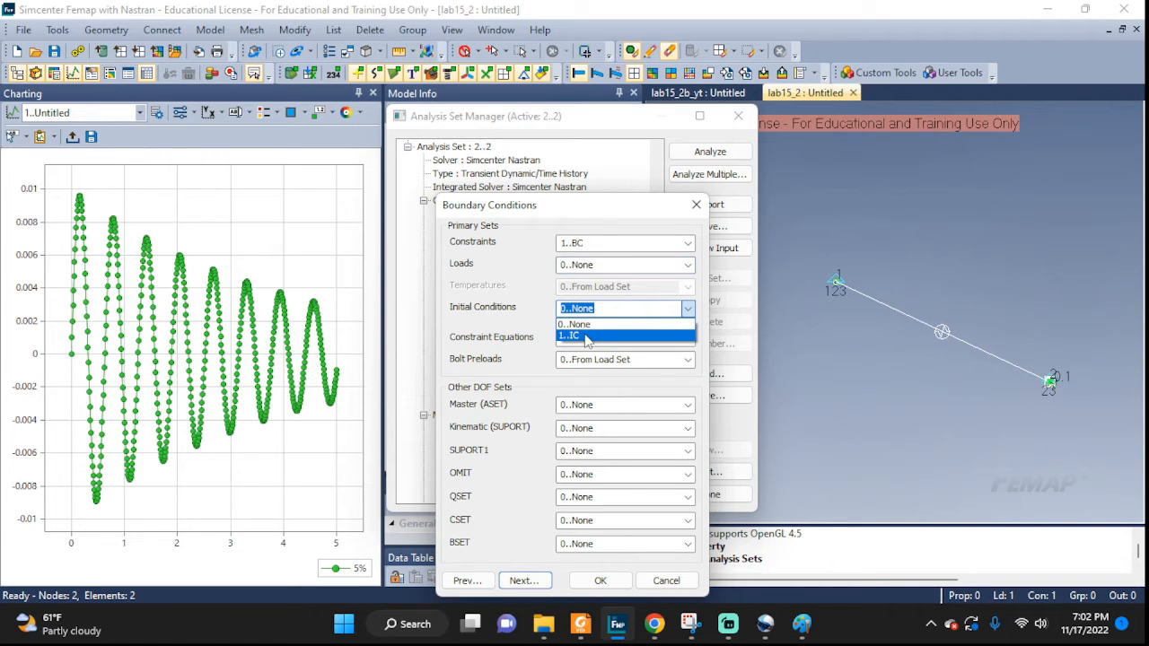
{"action": "left_click", "coordinate": [585, 337]}
{"action": "left_click", "coordinate": [600, 580]}
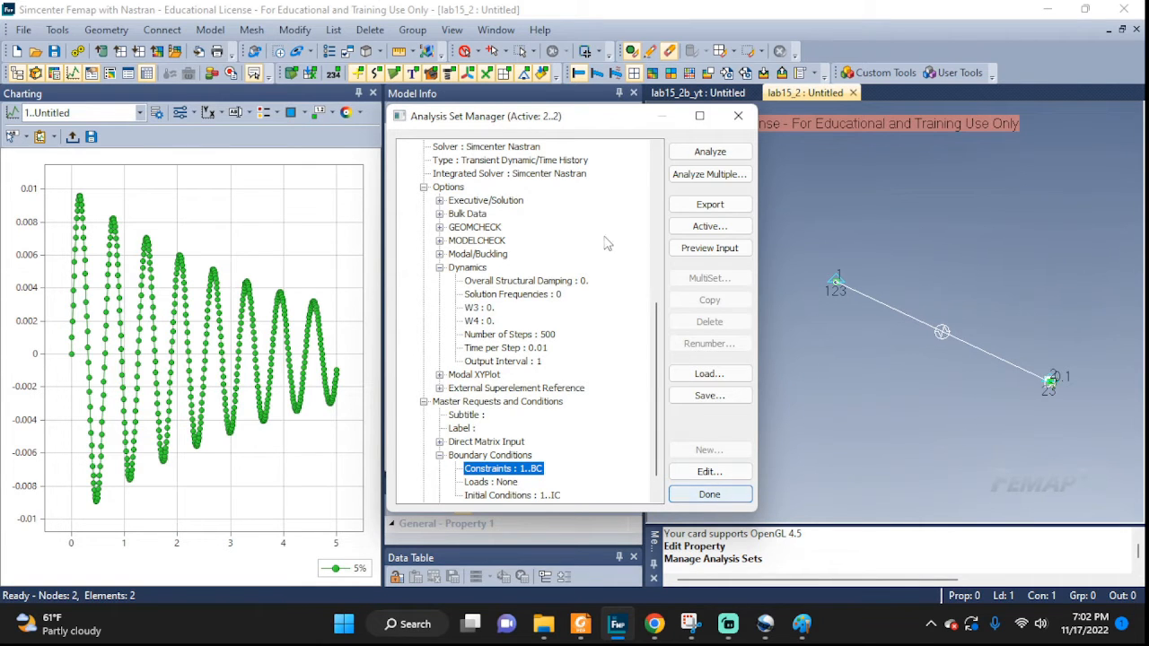
Run the analysis for set 2 and close the analysis monitor.
{"action": "left_click_drag", "start_coordinate": [551, 121], "coordinate": [859, 114]}
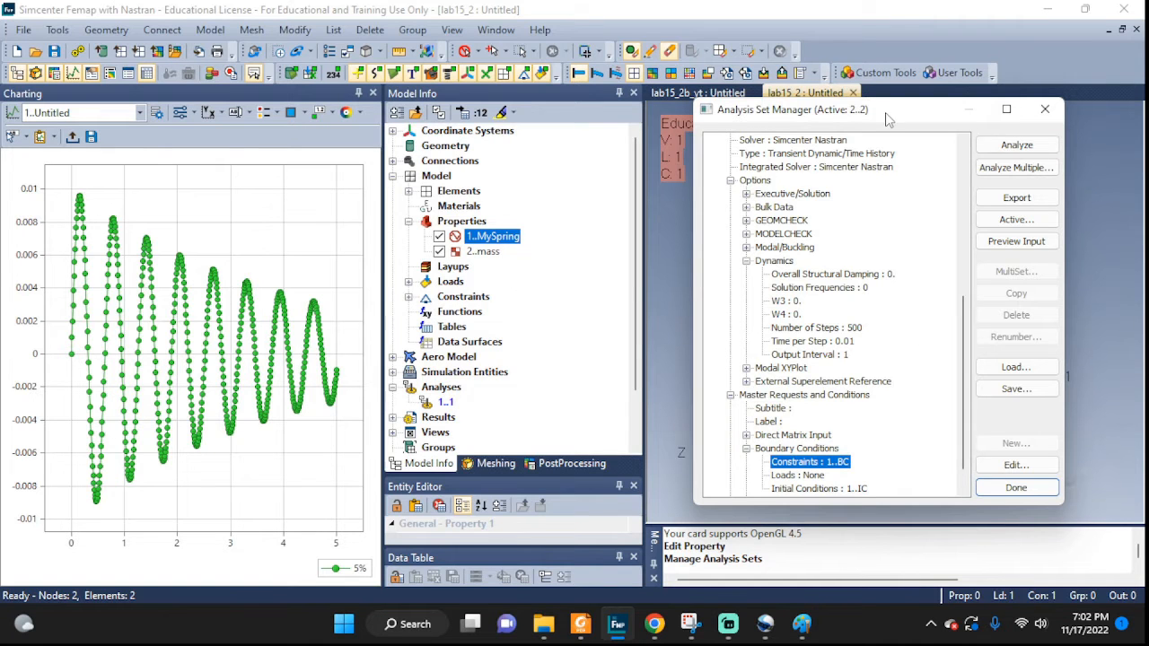
{"action": "left_click_drag", "start_coordinate": [886, 119], "coordinate": [584, 95]}
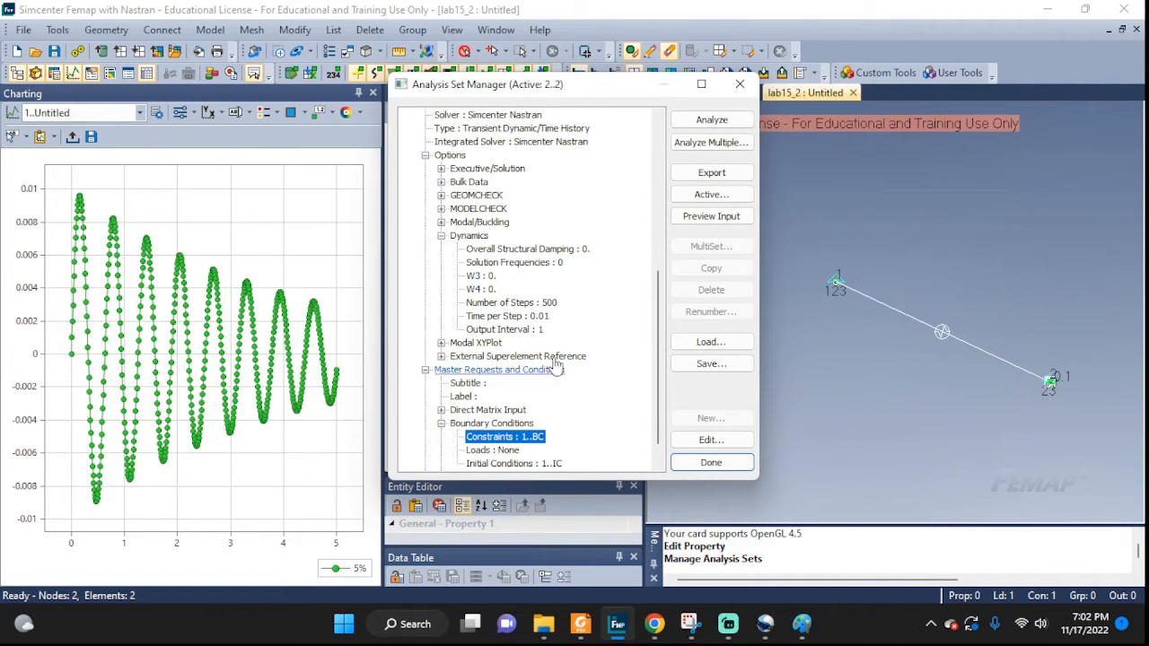
{"action": "left_click", "coordinate": [701, 122]}
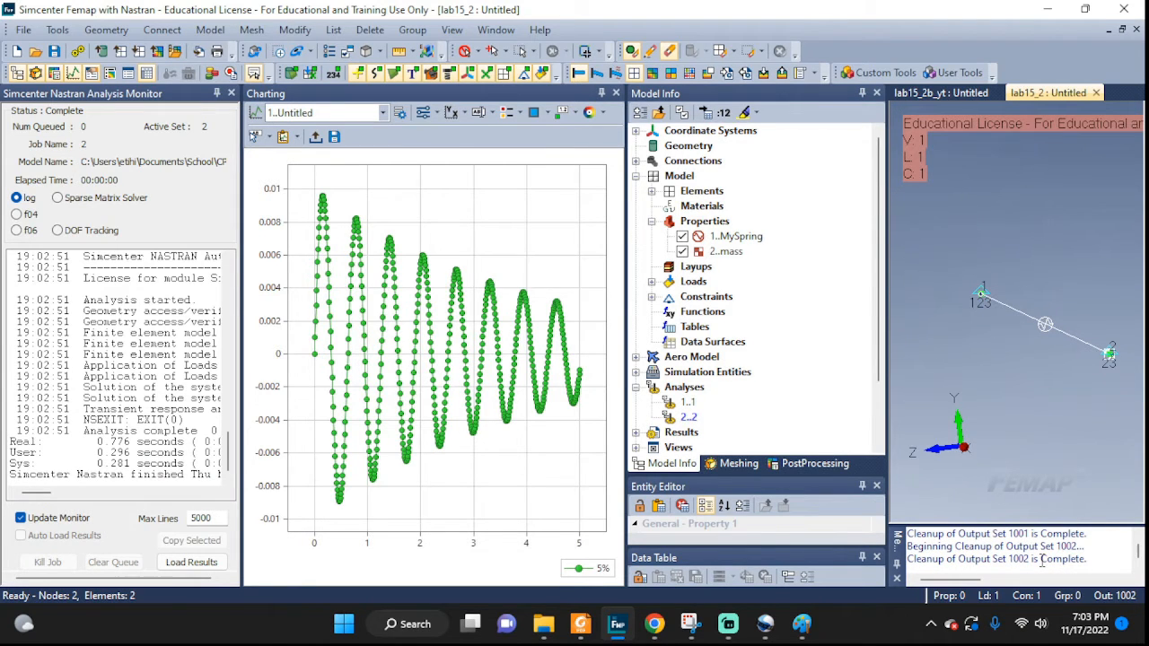
{"action": "left_click", "coordinate": [232, 94]}
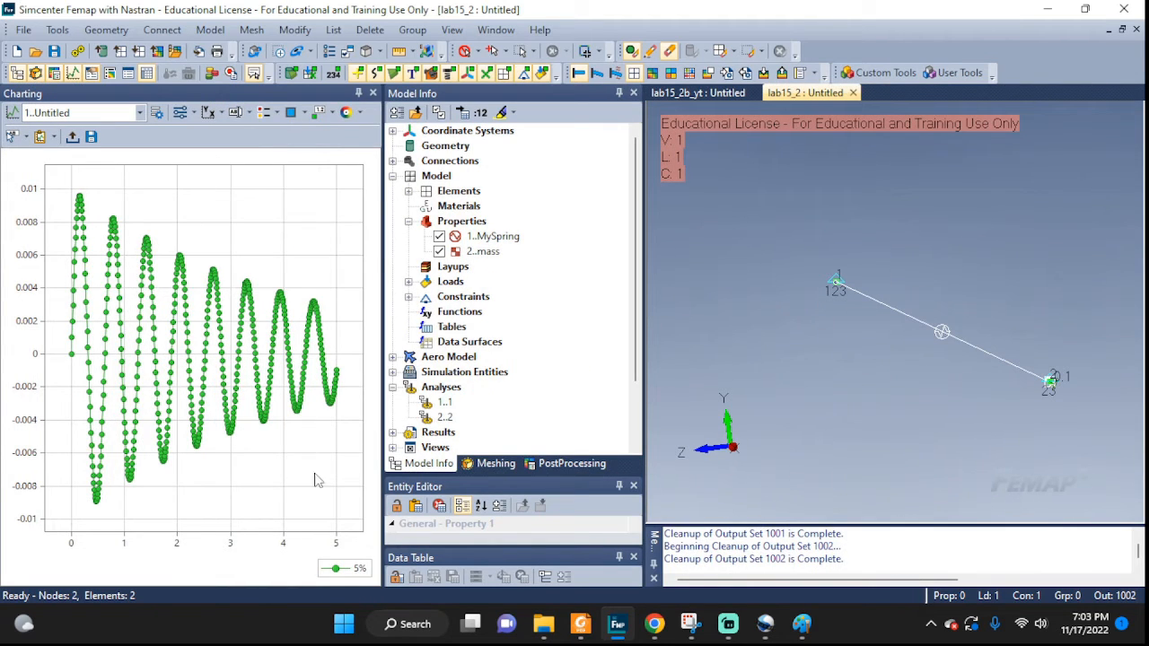
Open the 5% chart data series to examine its study and data source settings.
{"action": "left_click", "coordinate": [156, 113]}
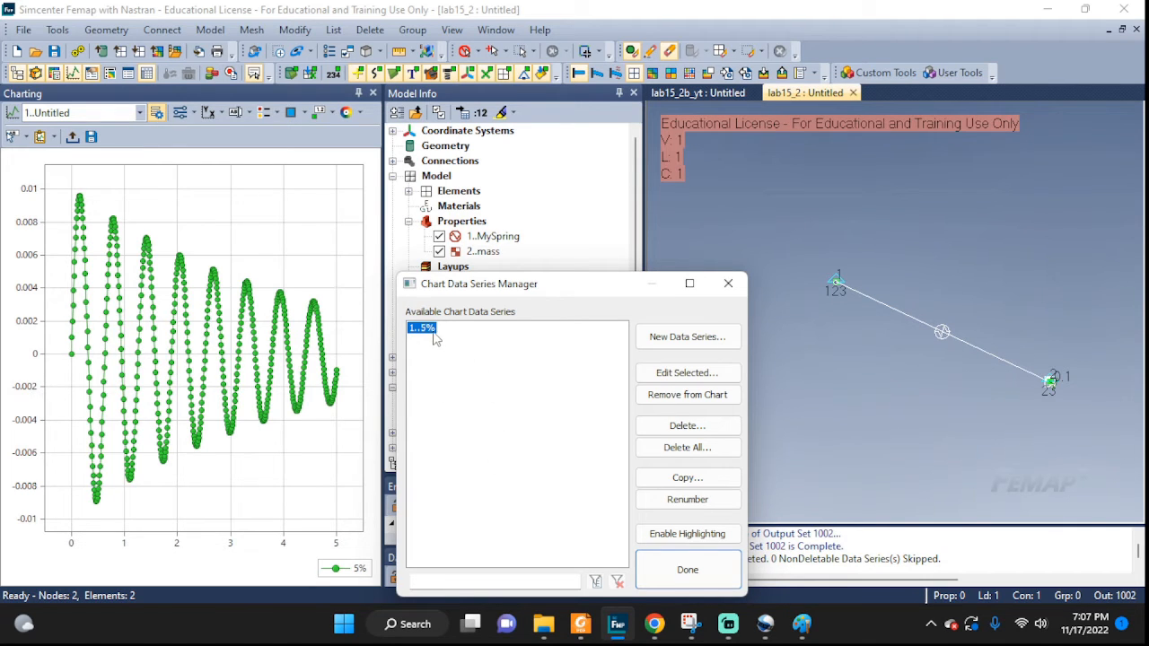
{"action": "left_click", "coordinate": [660, 376]}
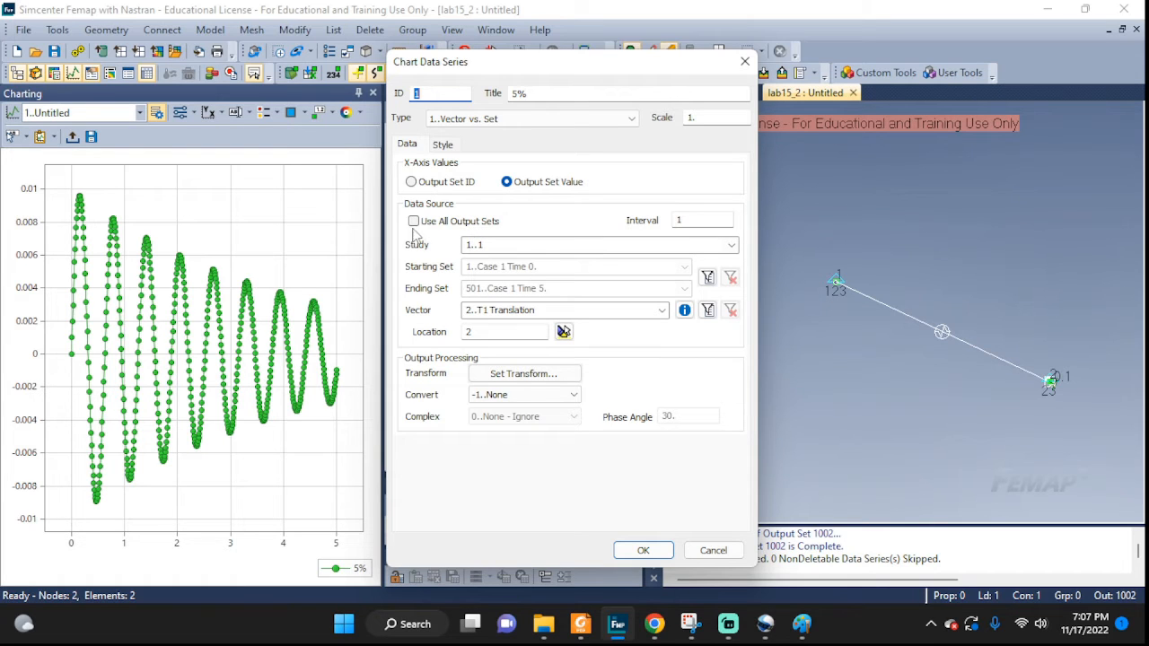
{"action": "left_click", "coordinate": [732, 245]}
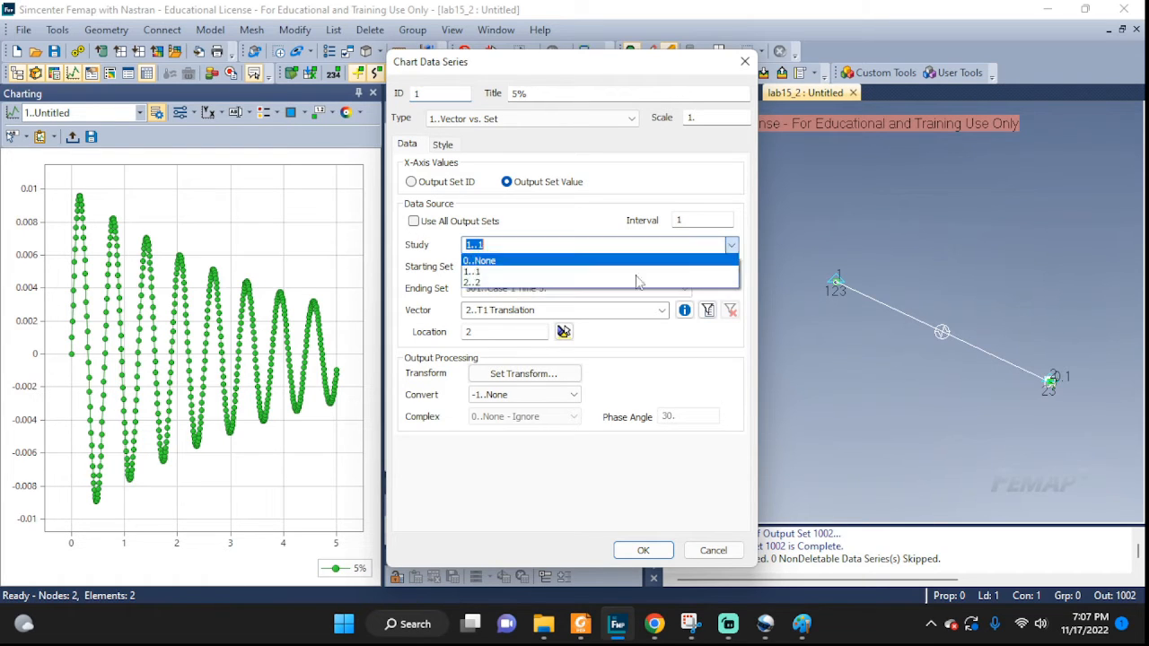
{"action": "left_click", "coordinate": [543, 214]}
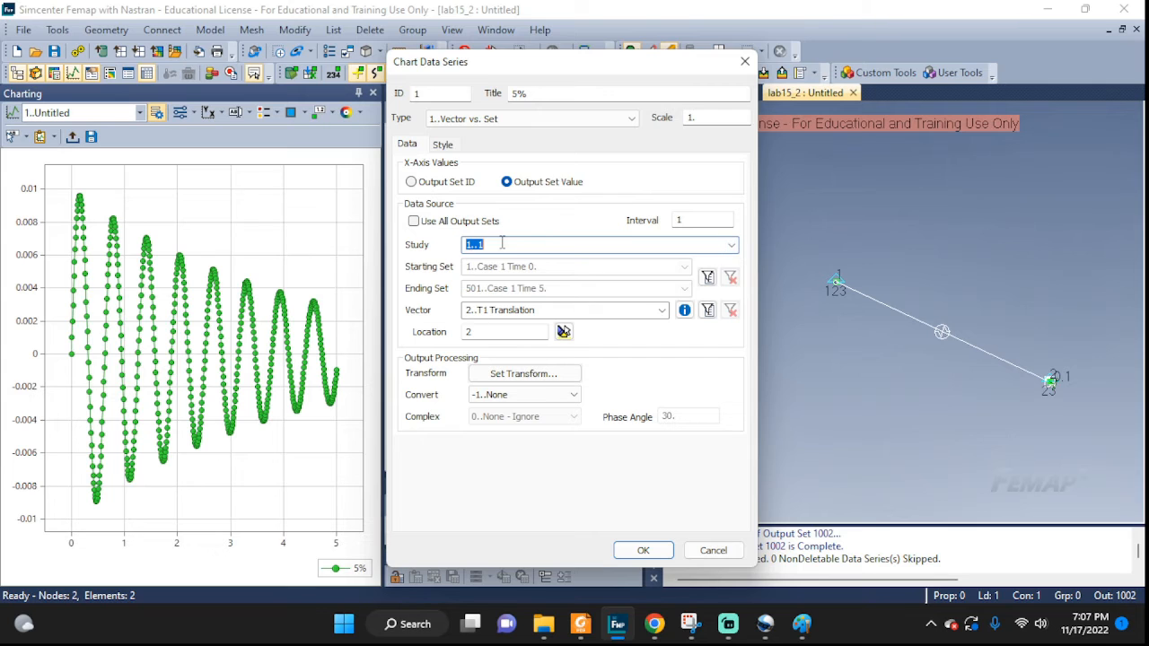
{"action": "left_click", "coordinate": [644, 553]}
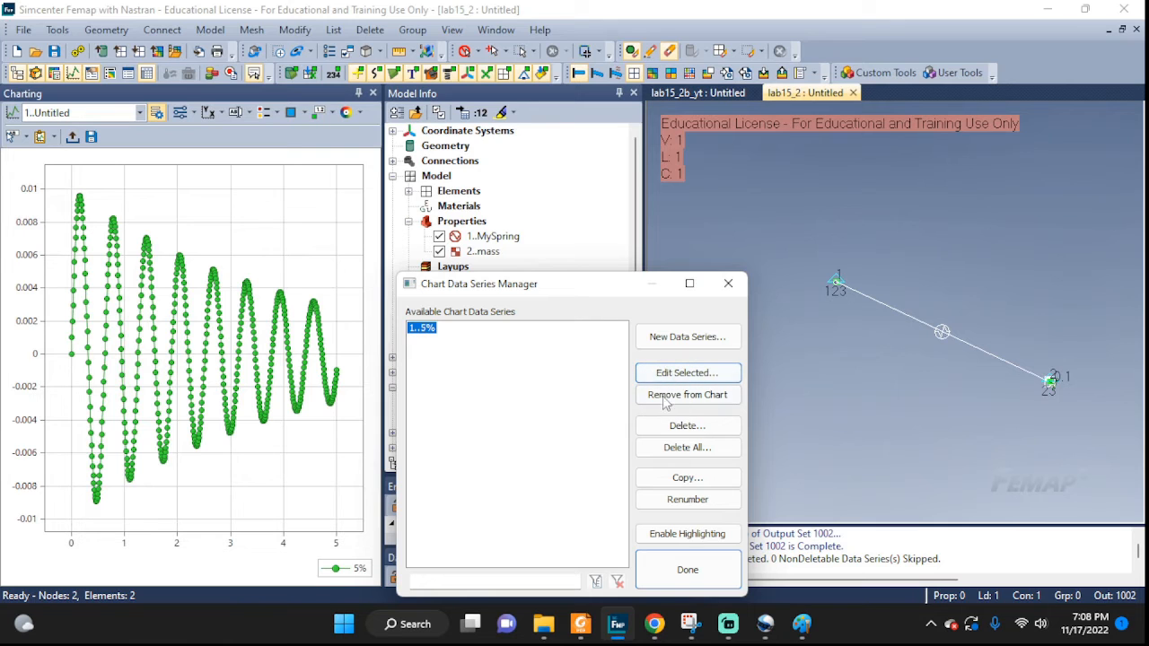
Add a 100% Vector vs. Set data series from study 2..2 plotting T1 Translation at location 2.
{"action": "key", "text": "Return"}
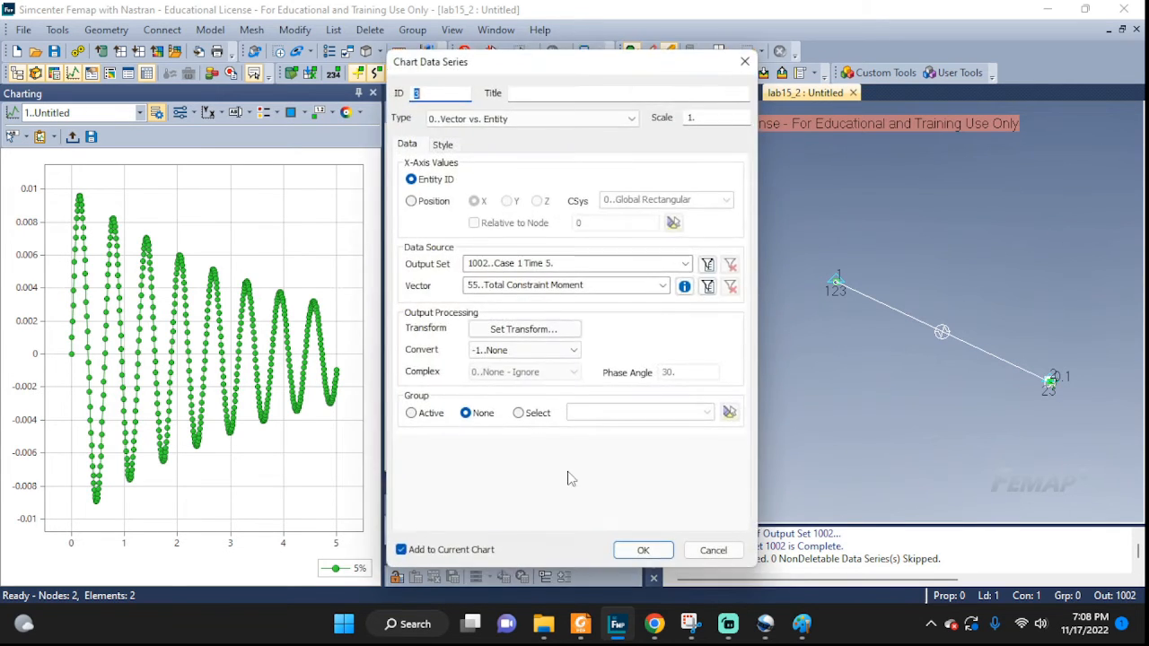
{"action": "left_click", "coordinate": [523, 94]}
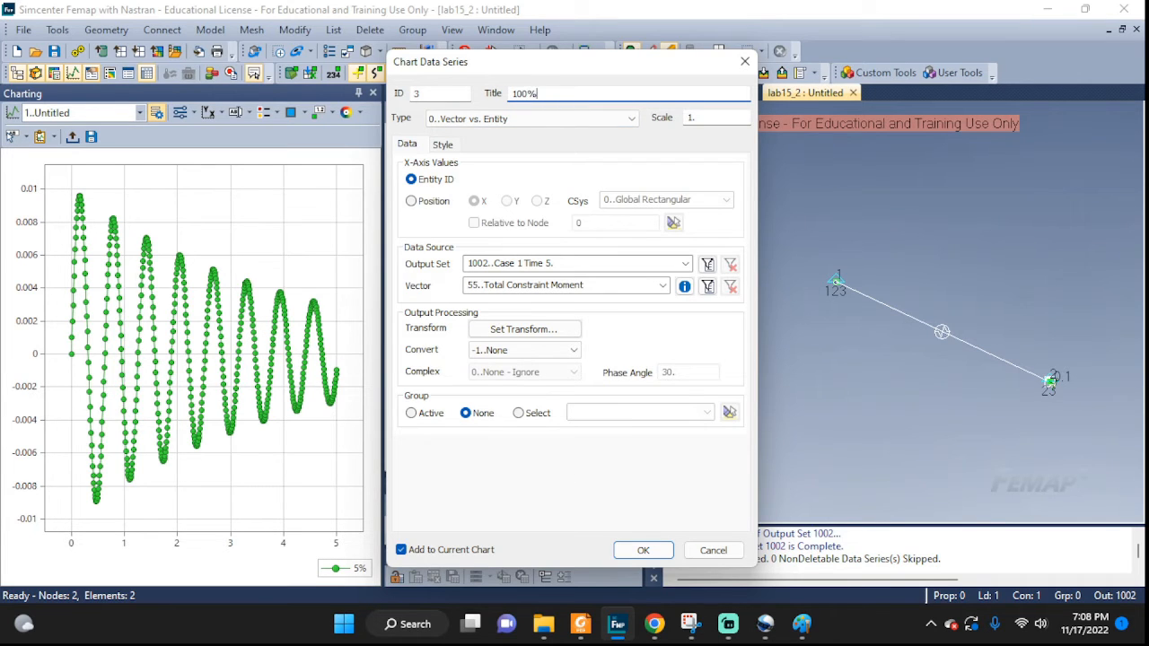
{"action": "left_click", "coordinate": [457, 119]}
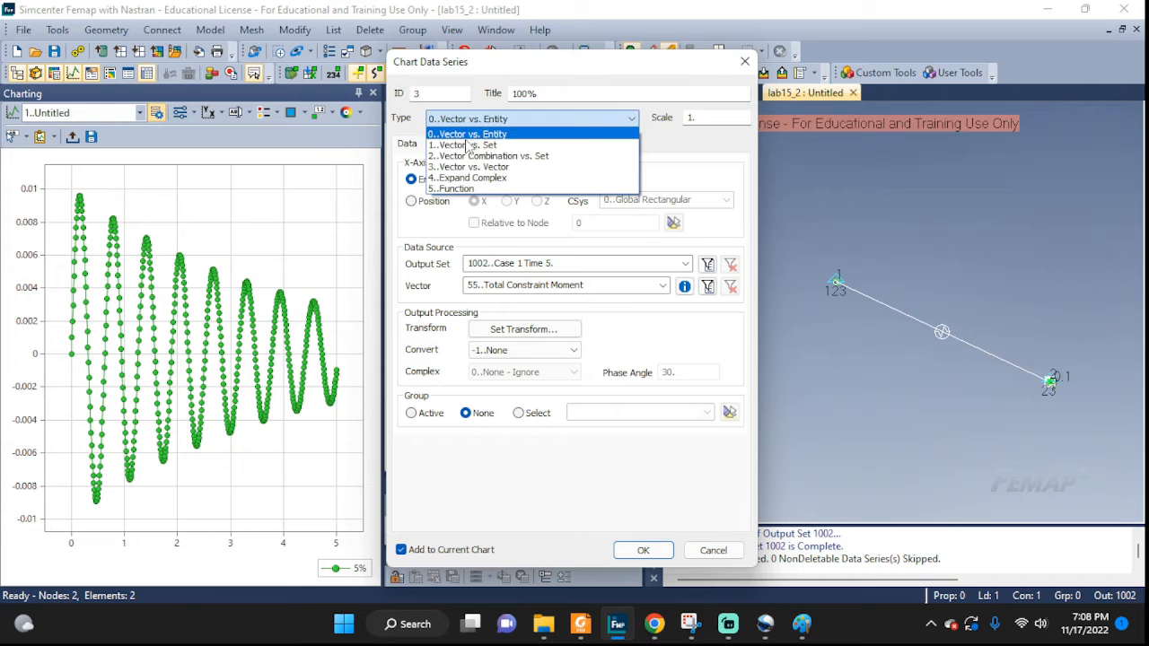
{"action": "left_click", "coordinate": [464, 141]}
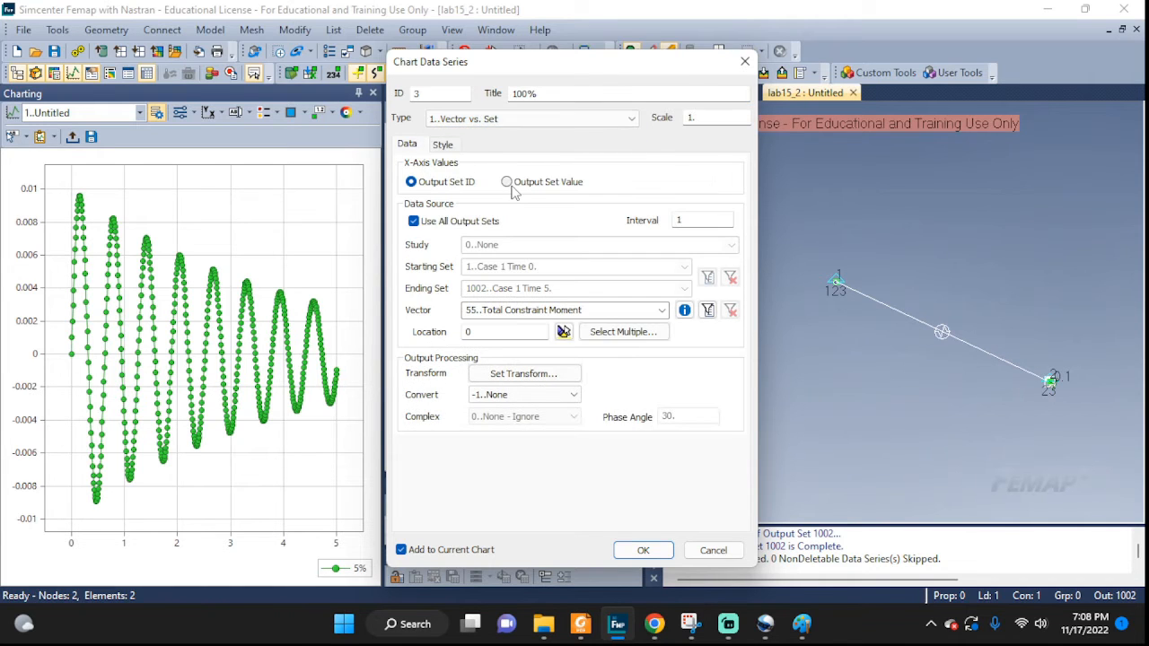
{"action": "left_click", "coordinate": [421, 223]}
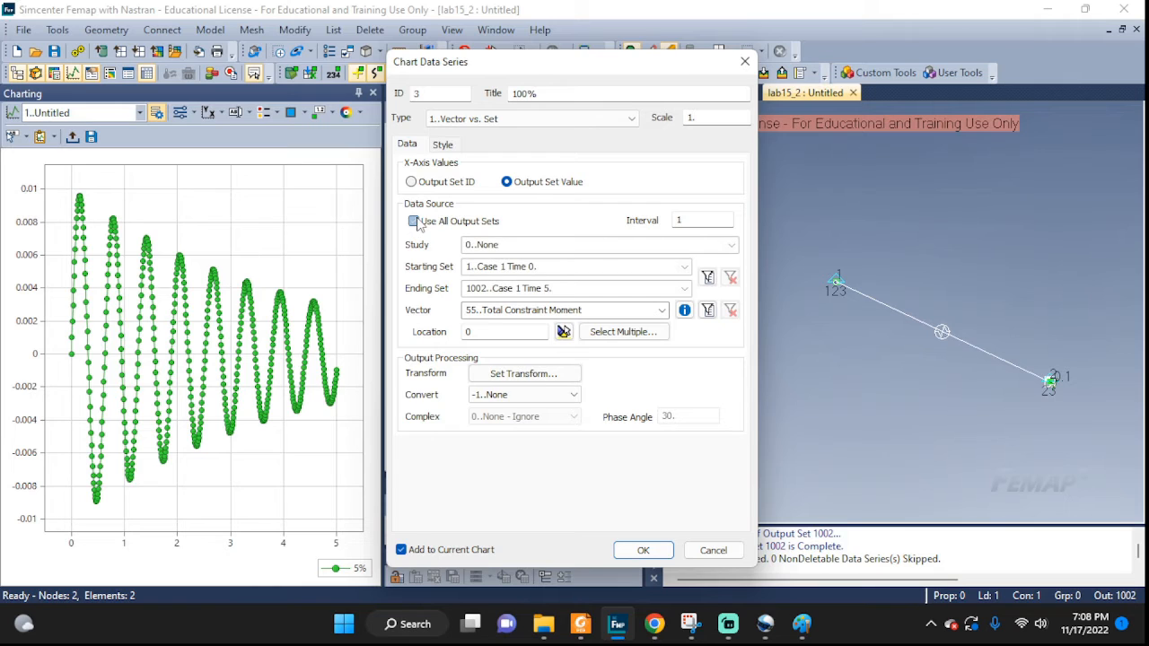
{"action": "left_click", "coordinate": [732, 247]}
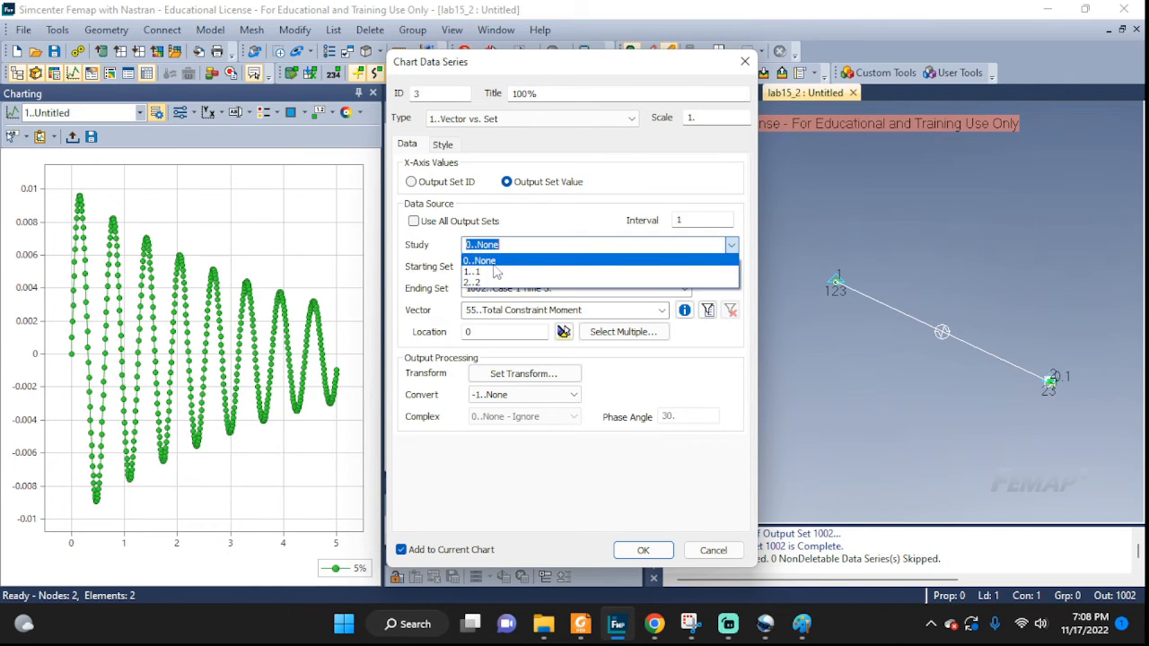
{"action": "left_click", "coordinate": [482, 283]}
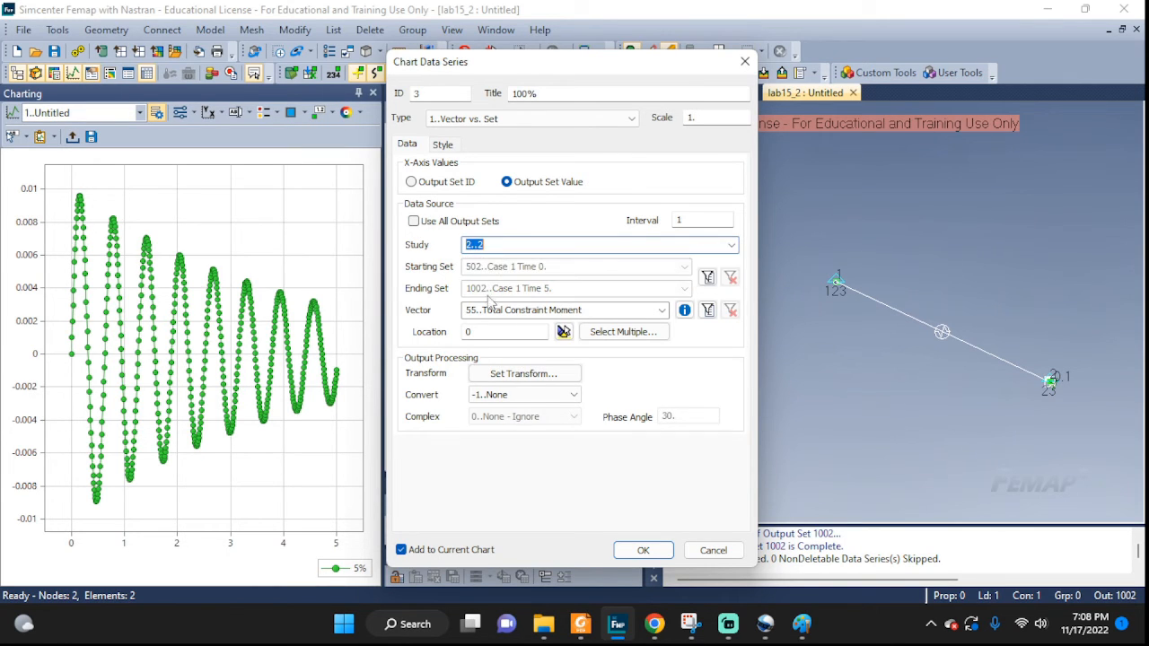
{"action": "left_click", "coordinate": [661, 311]}
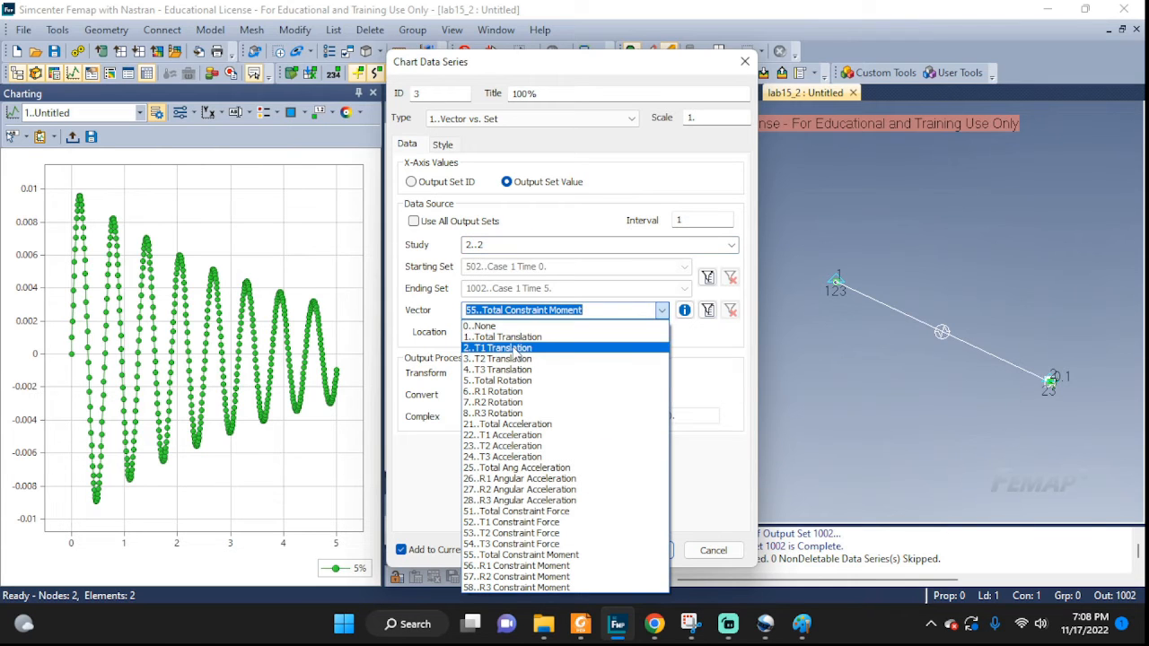
{"action": "key", "text": "Escape"}
{"action": "key", "text": "2"}
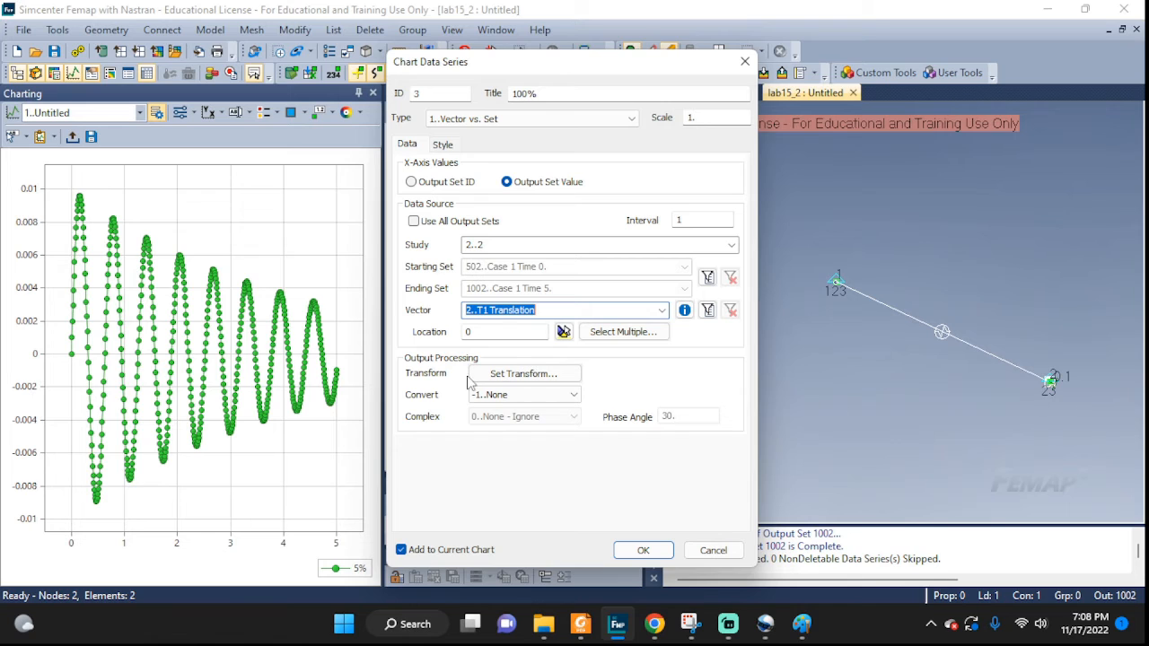
{"action": "key", "text": "Tab"}
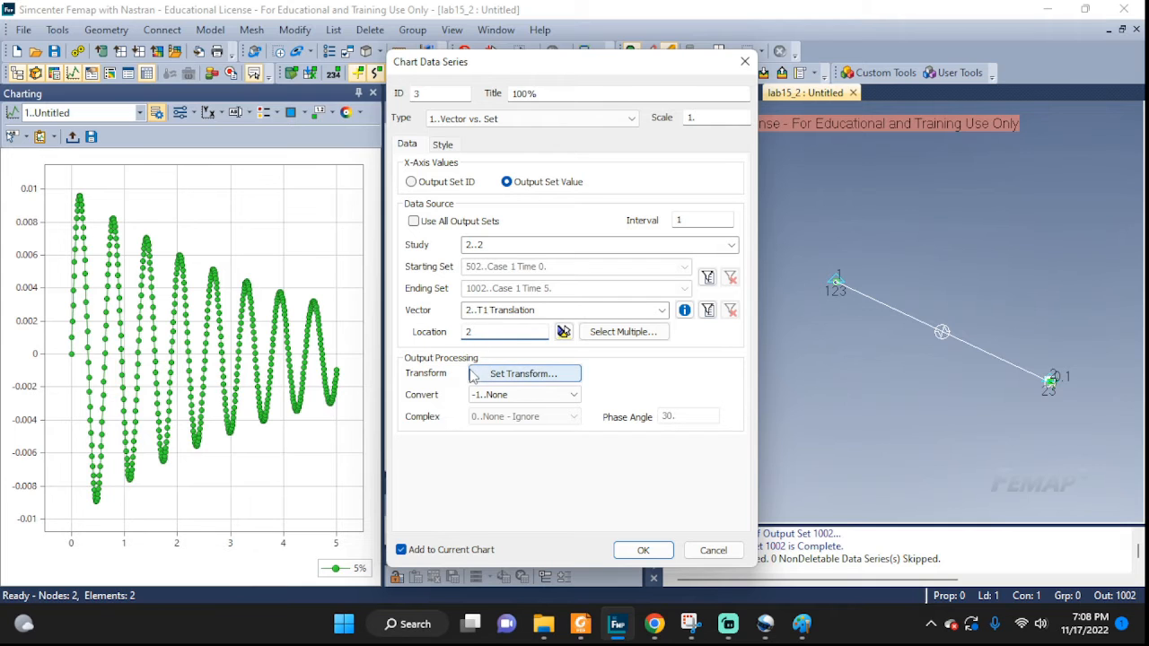
{"action": "left_click", "coordinate": [638, 549]}
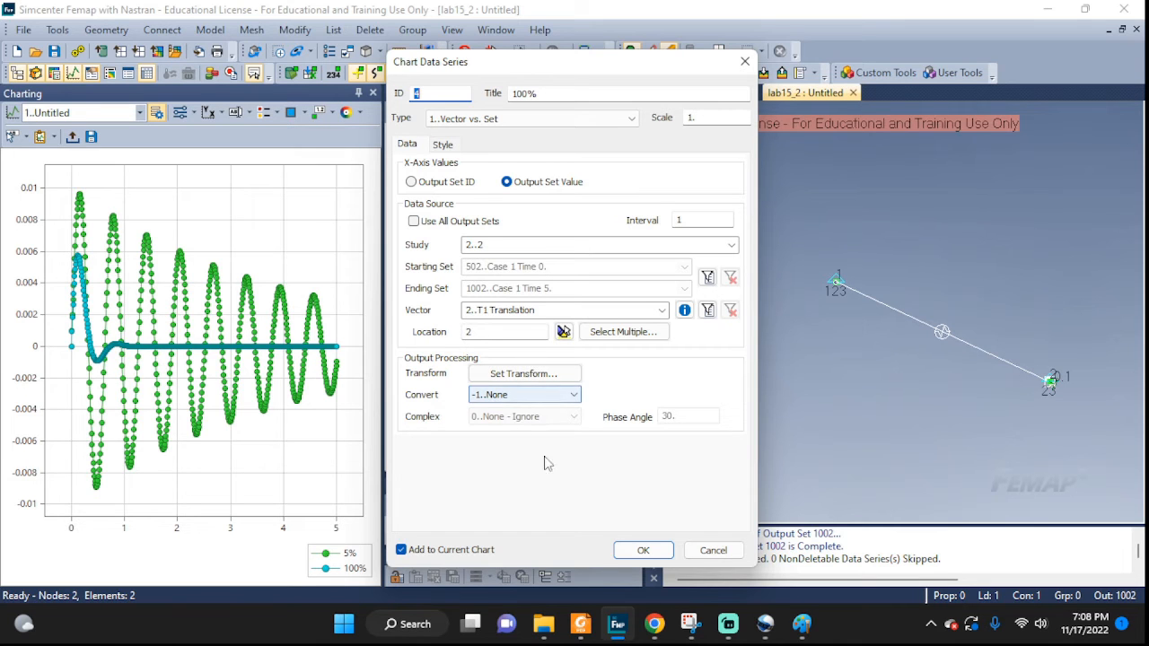
{"action": "left_click", "coordinate": [707, 550]}
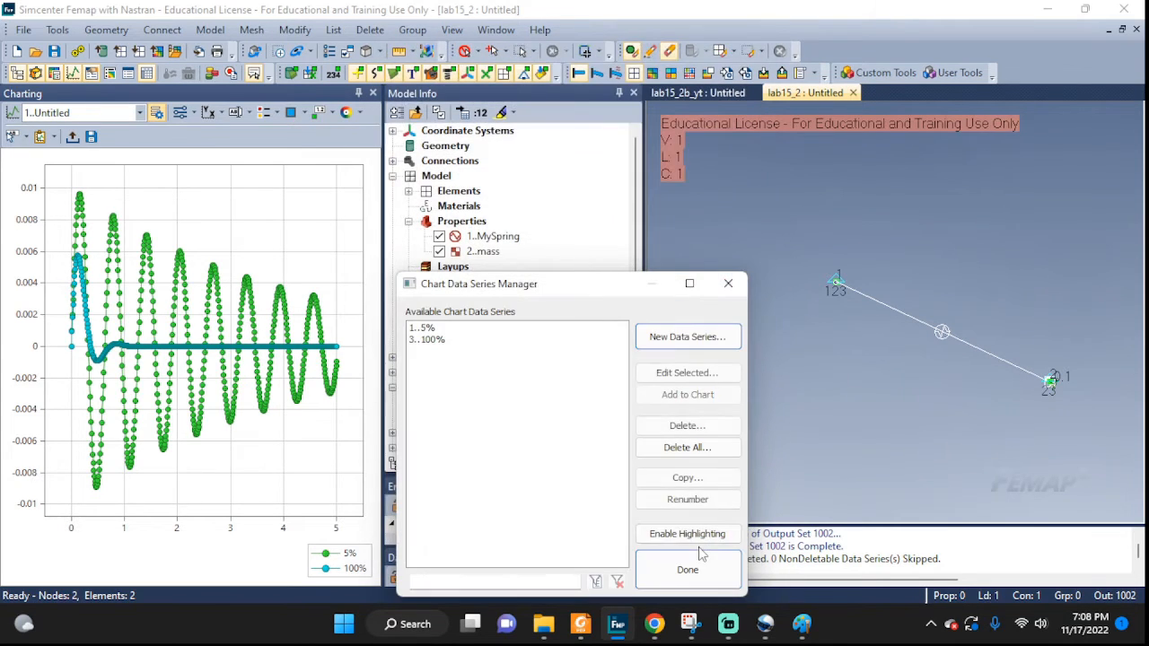
{"action": "left_click", "coordinate": [688, 569]}
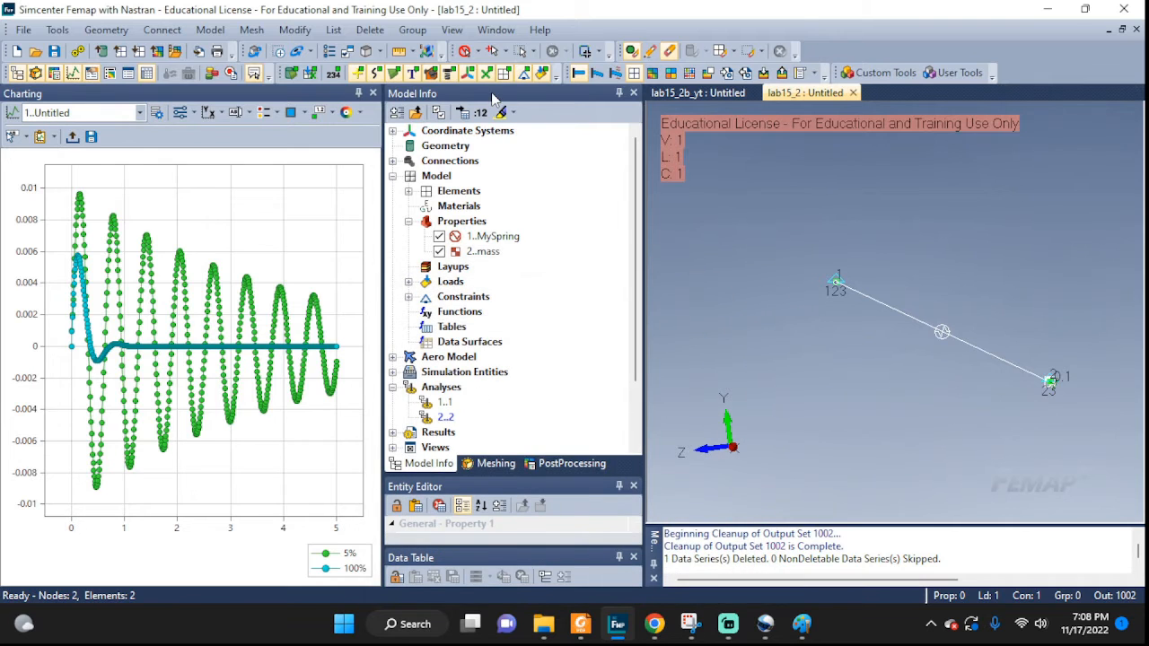
Edit the MySpring property and set the damping for DOF 1 to 136.
{"action": "left_click", "coordinate": [488, 237]}
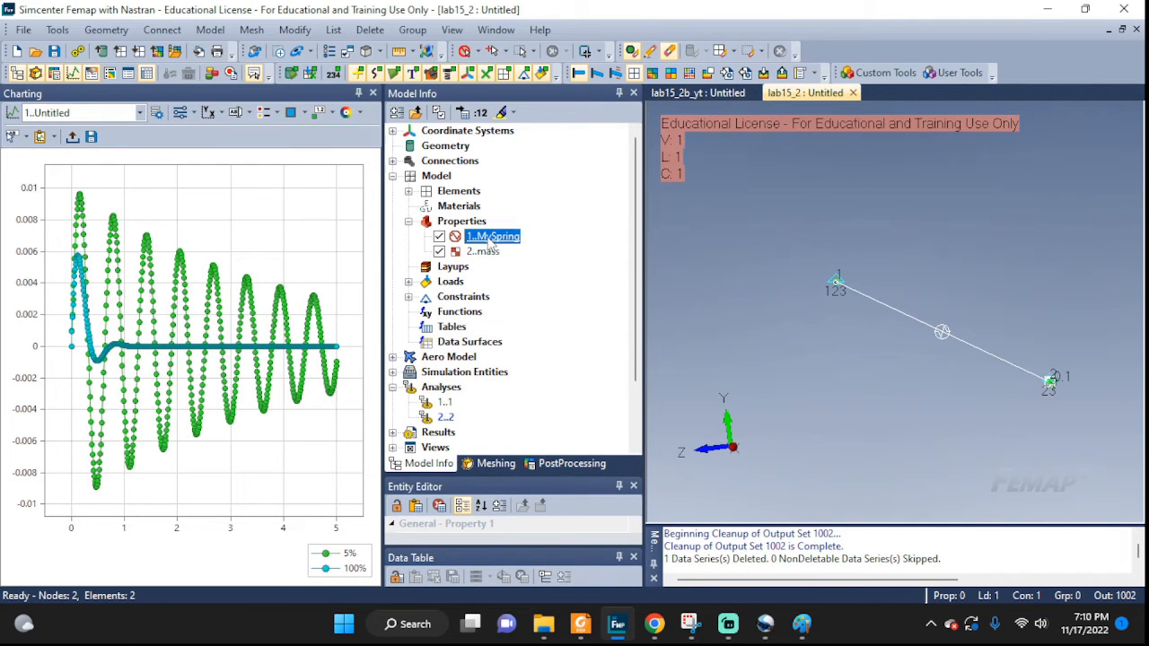
{"action": "right_click", "coordinate": [488, 241]}
{"action": "left_click", "coordinate": [525, 305]}
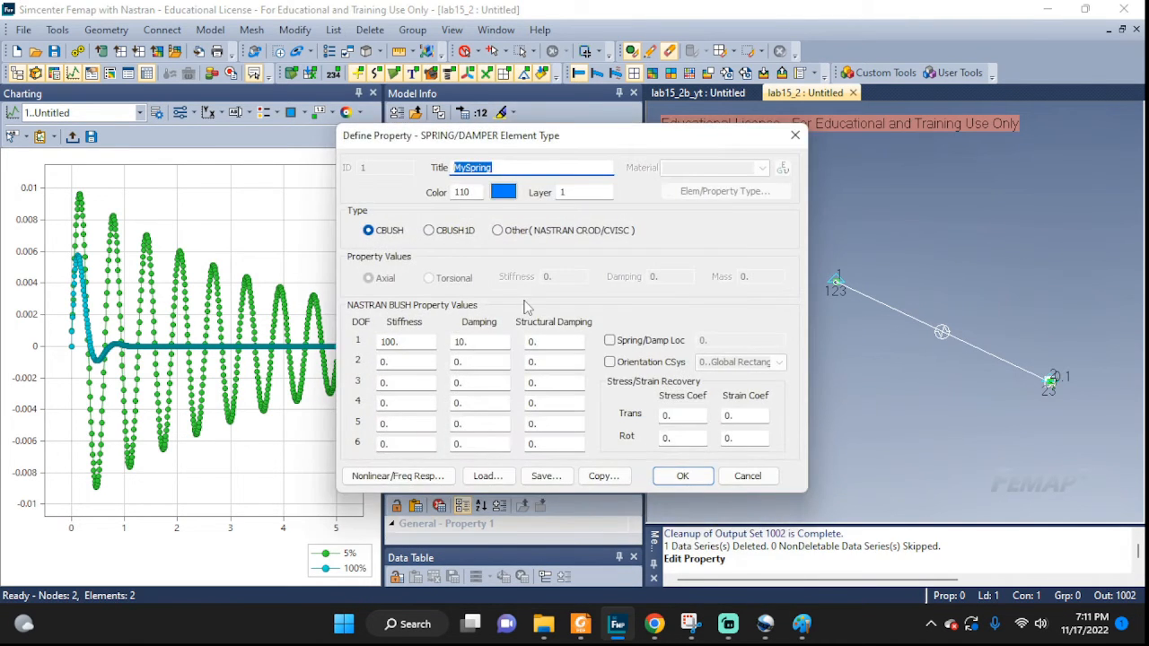
{"action": "left_click", "coordinate": [483, 345]}
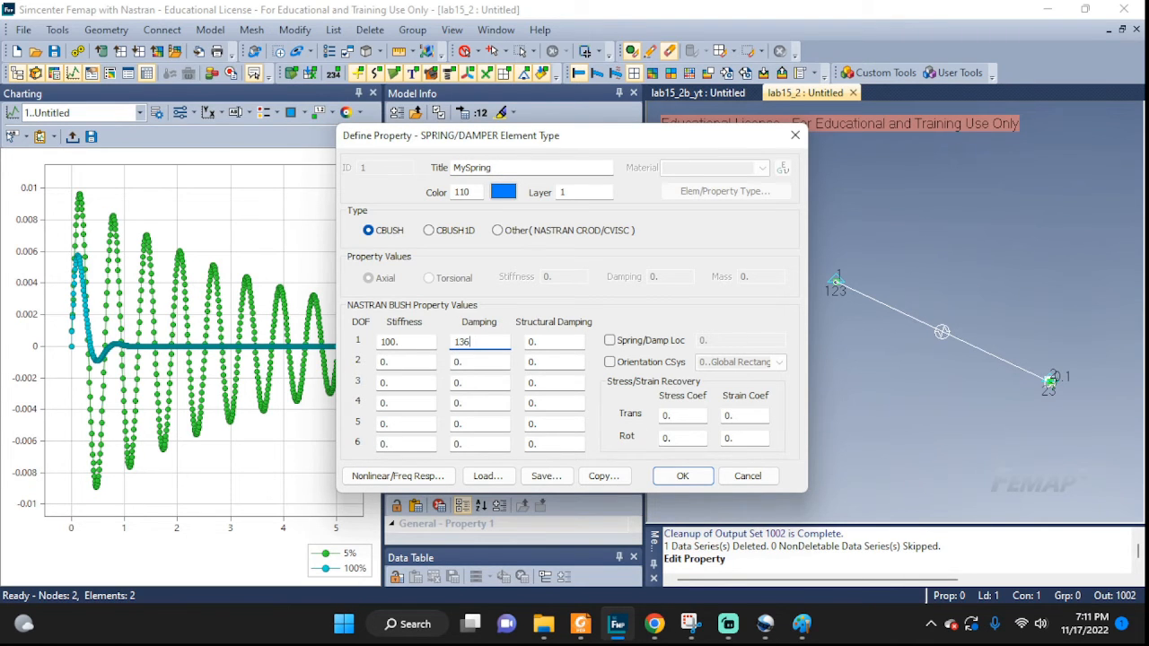
{"action": "type", "text": "13"}
{"action": "left_click", "coordinate": [687, 478]}
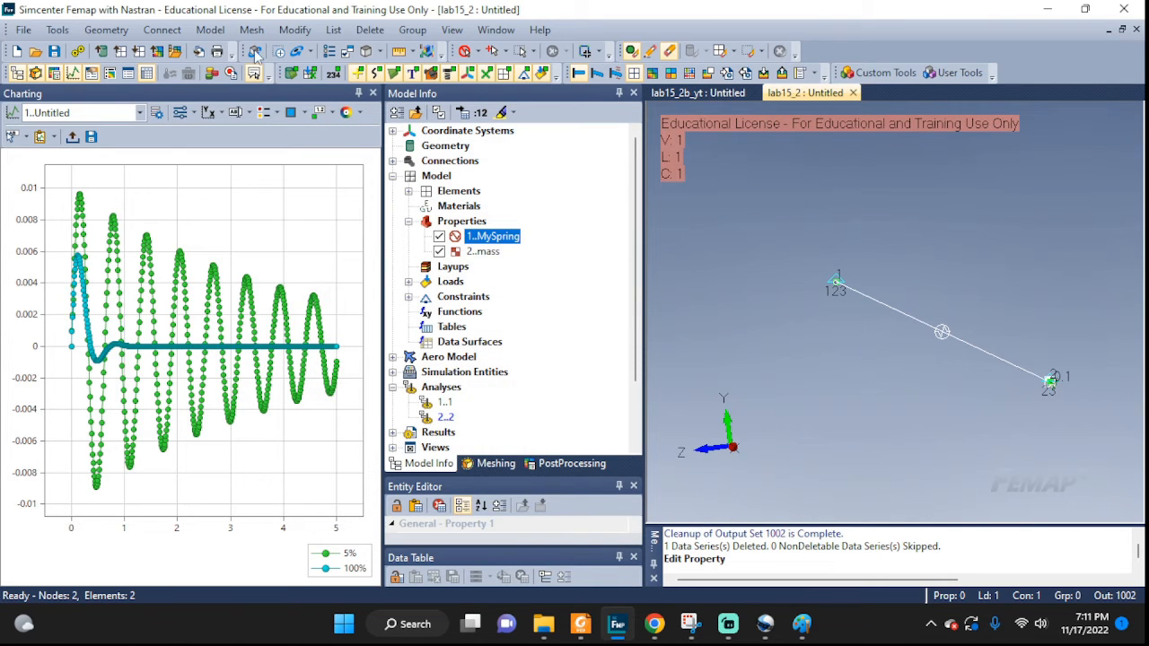
Create a new analysis set titled 3 using Simcenter Nastran with the Transient Dynamic/Time History analysis type.
{"action": "left_click", "coordinate": [210, 30]}
{"action": "left_click", "coordinate": [248, 208]}
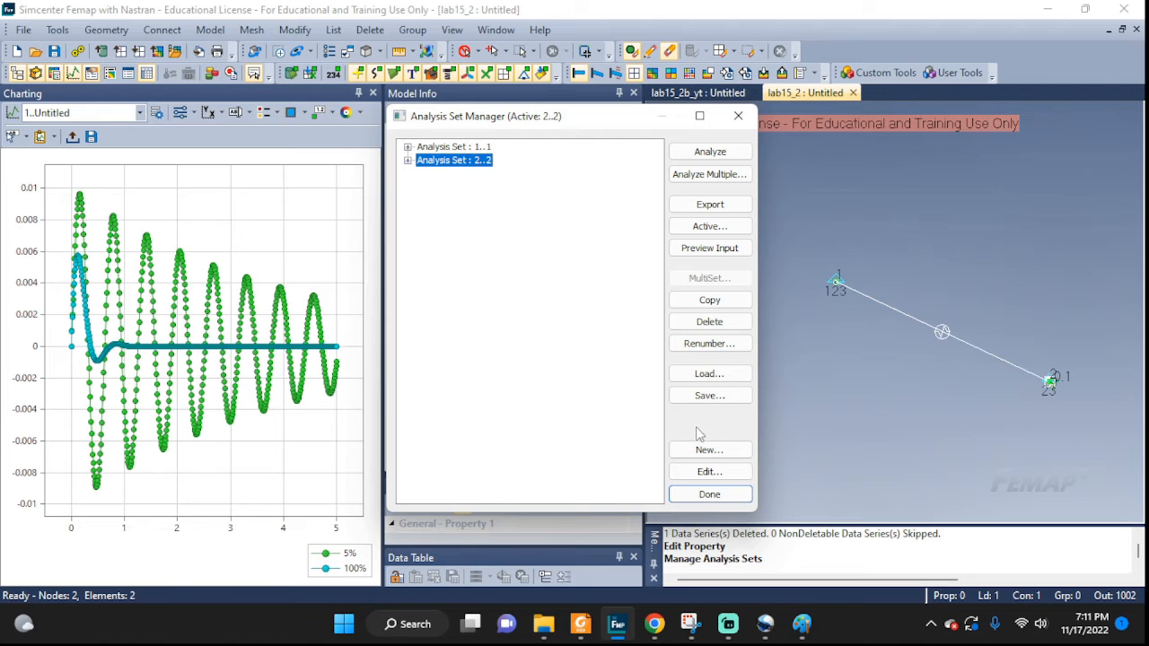
{"action": "left_click", "coordinate": [709, 450]}
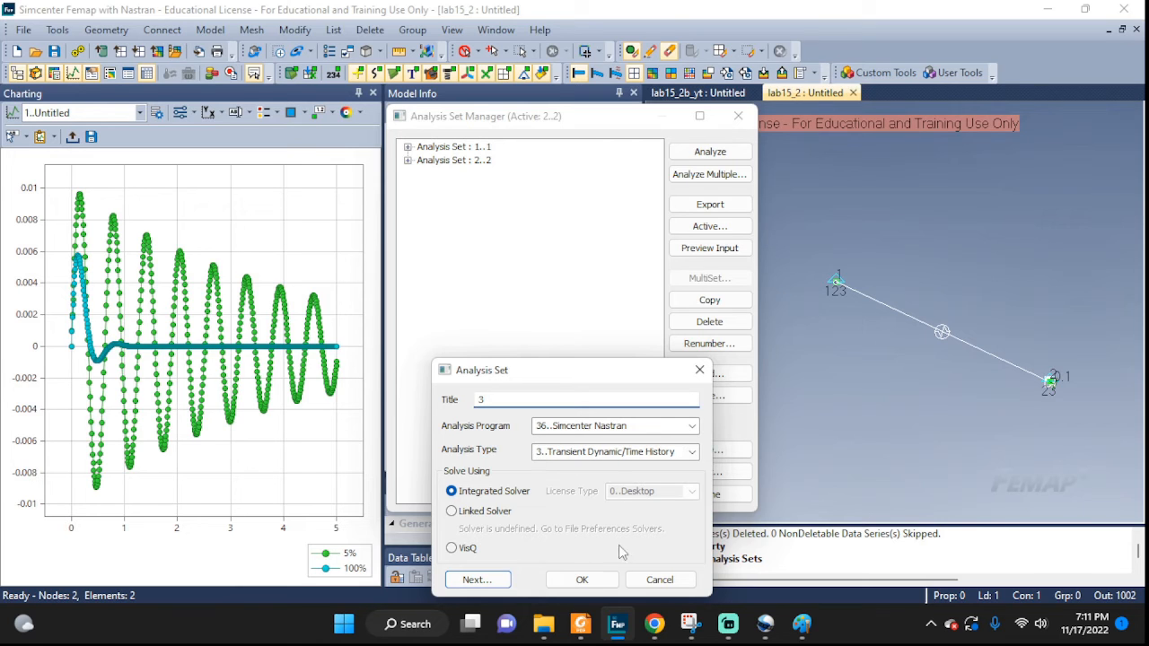
{"action": "left_click", "coordinate": [581, 580]}
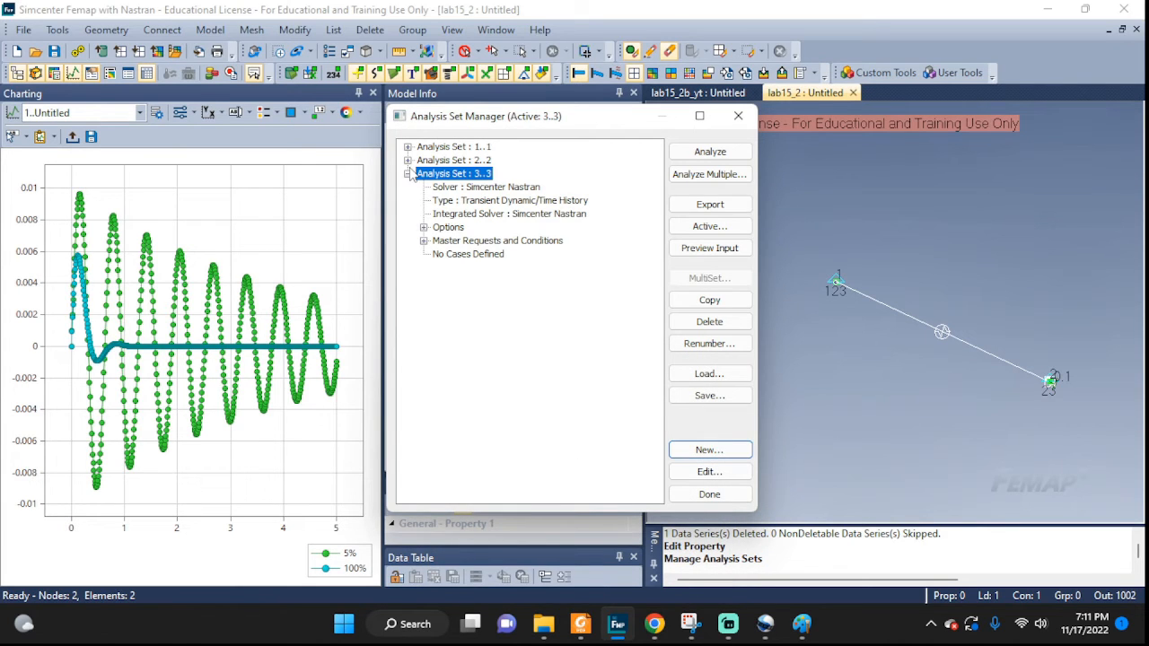
Set set 3's dynamics options to 500 steps, 0.01 time per step and an output interval of 1.
{"action": "left_click", "coordinate": [424, 228]}
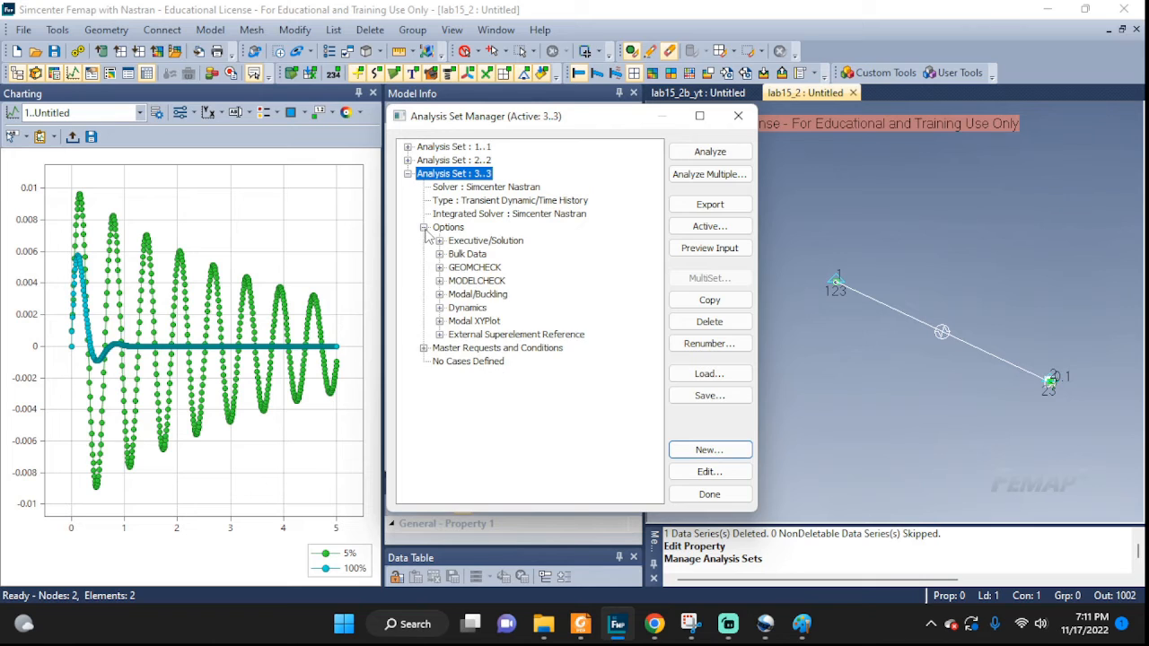
{"action": "left_click", "coordinate": [440, 308]}
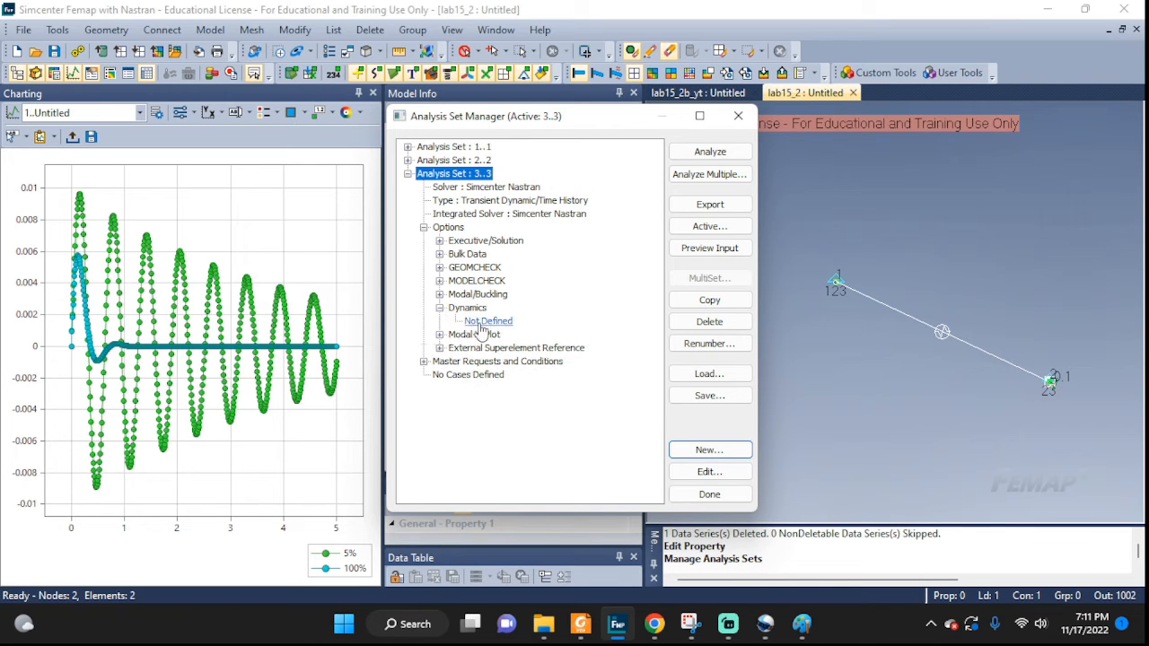
{"action": "double_click", "coordinate": [492, 323]}
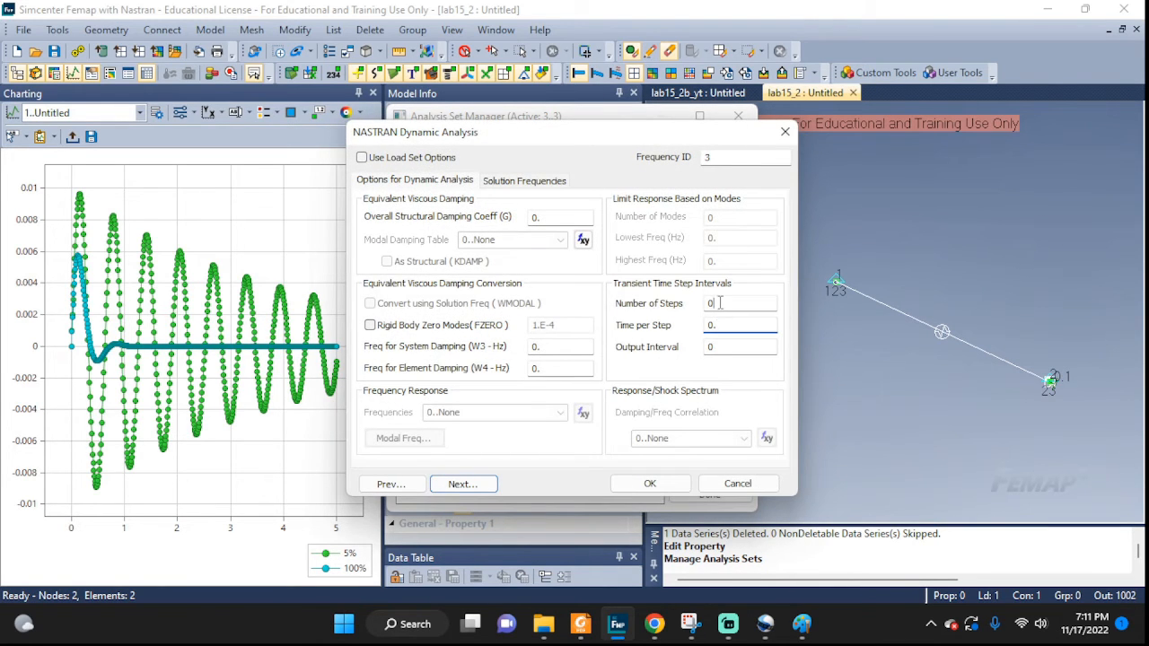
{"action": "left_click", "coordinate": [705, 305]}
{"action": "left_click", "coordinate": [722, 327]}
{"action": "type", "text": "01"}
{"action": "left_click", "coordinate": [703, 349]}
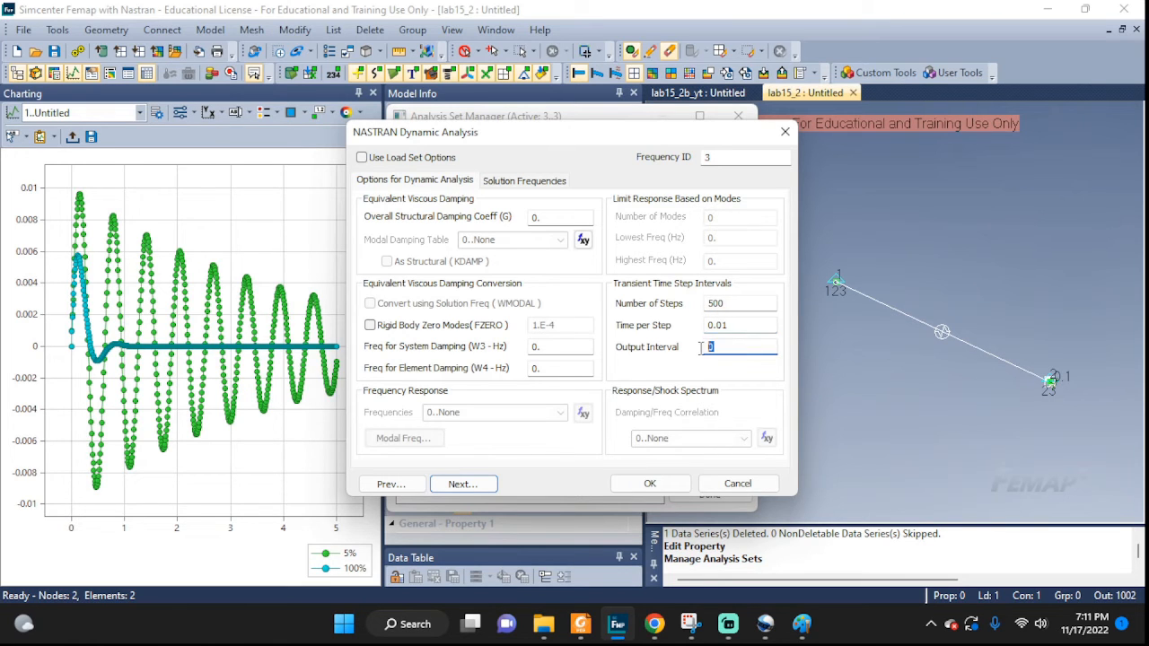
{"action": "type", "text": "1"}
{"action": "left_click", "coordinate": [651, 484]}
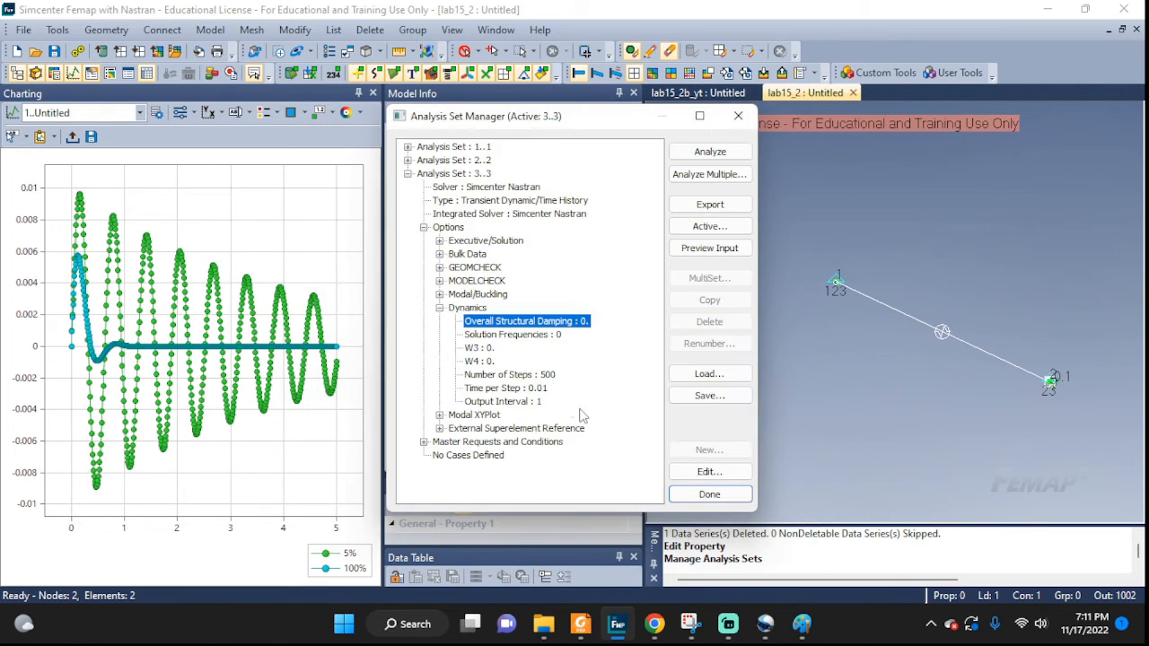
Set set 3's boundary conditions to no loads and initial conditions 1..IC, keeping constraints 1..BC.
{"action": "left_click", "coordinate": [423, 442]}
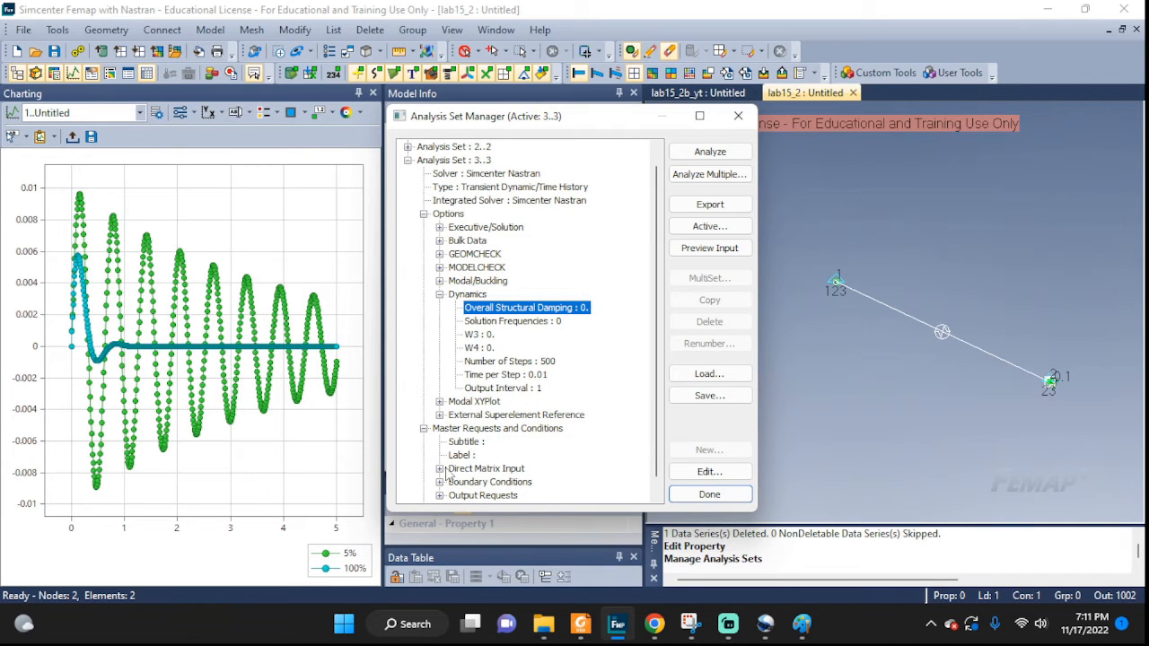
{"action": "left_click", "coordinate": [439, 482]}
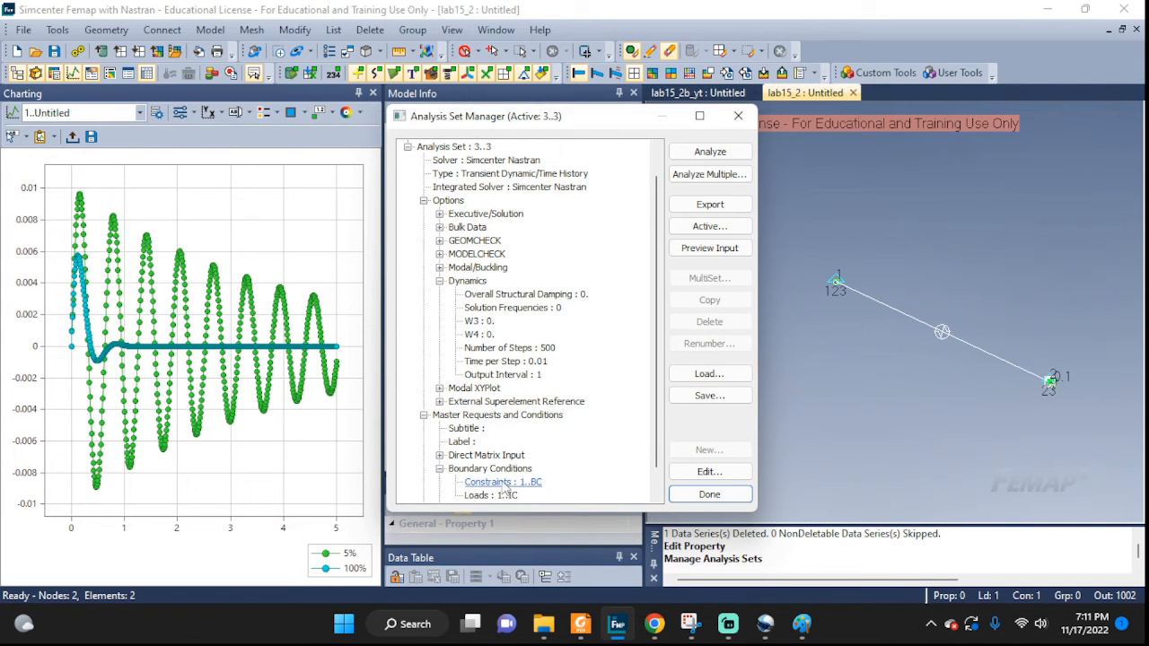
{"action": "double_click", "coordinate": [507, 484]}
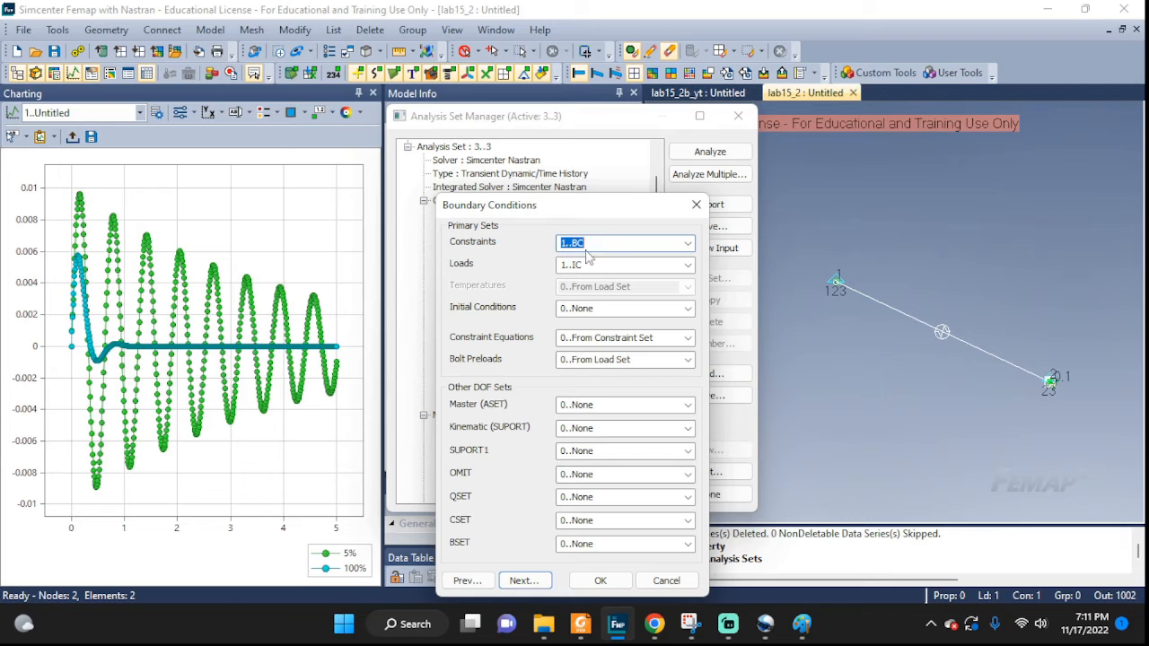
{"action": "left_click", "coordinate": [686, 266]}
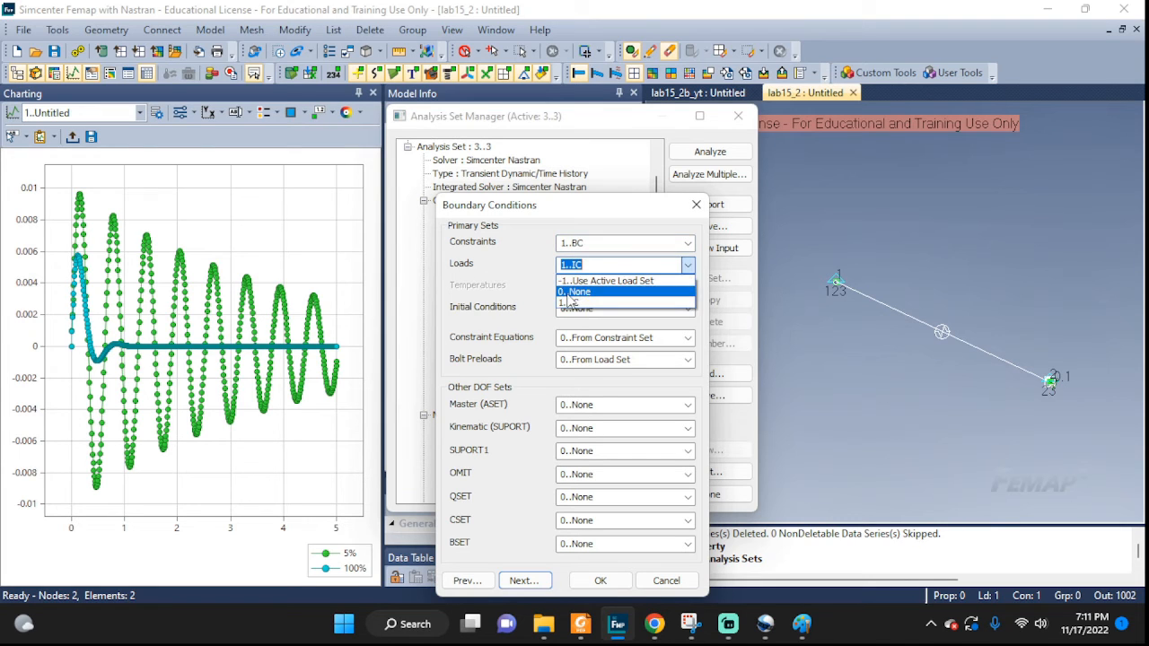
{"action": "left_click", "coordinate": [571, 293]}
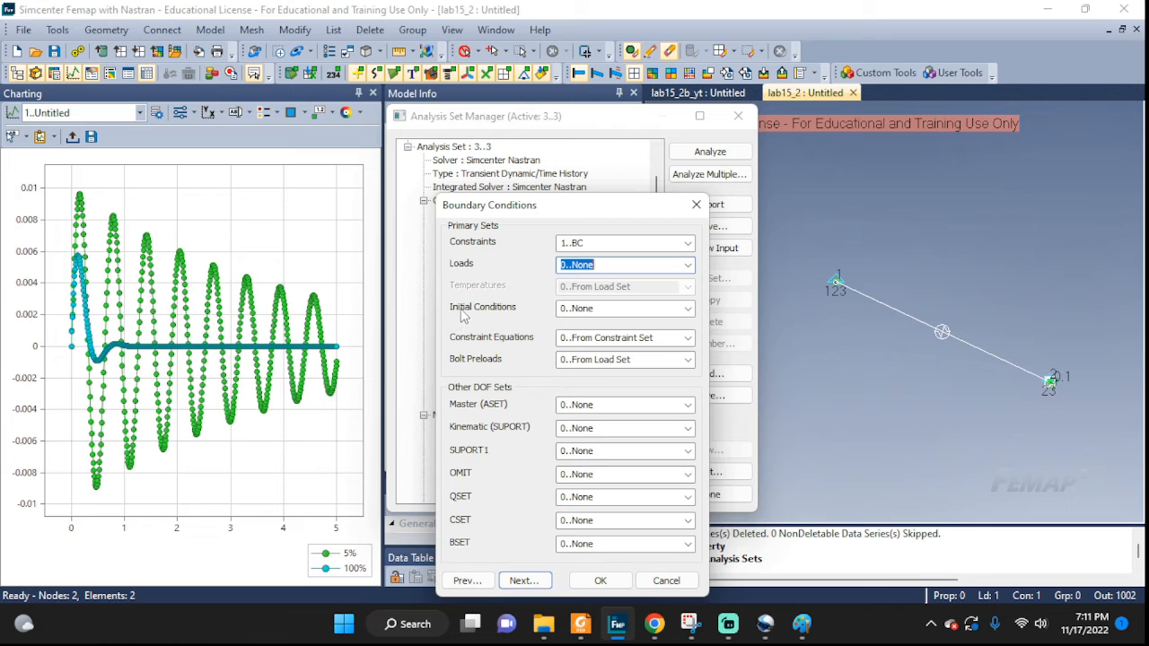
{"action": "left_click", "coordinate": [688, 309]}
{"action": "left_click", "coordinate": [568, 335]}
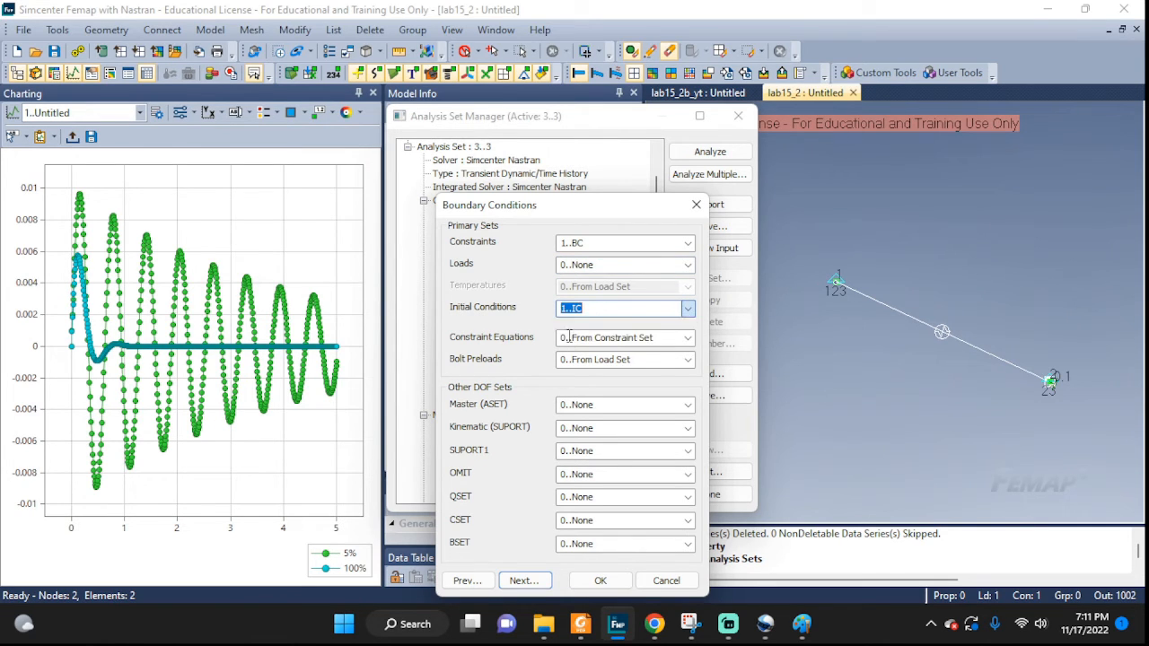
{"action": "left_click", "coordinate": [584, 580]}
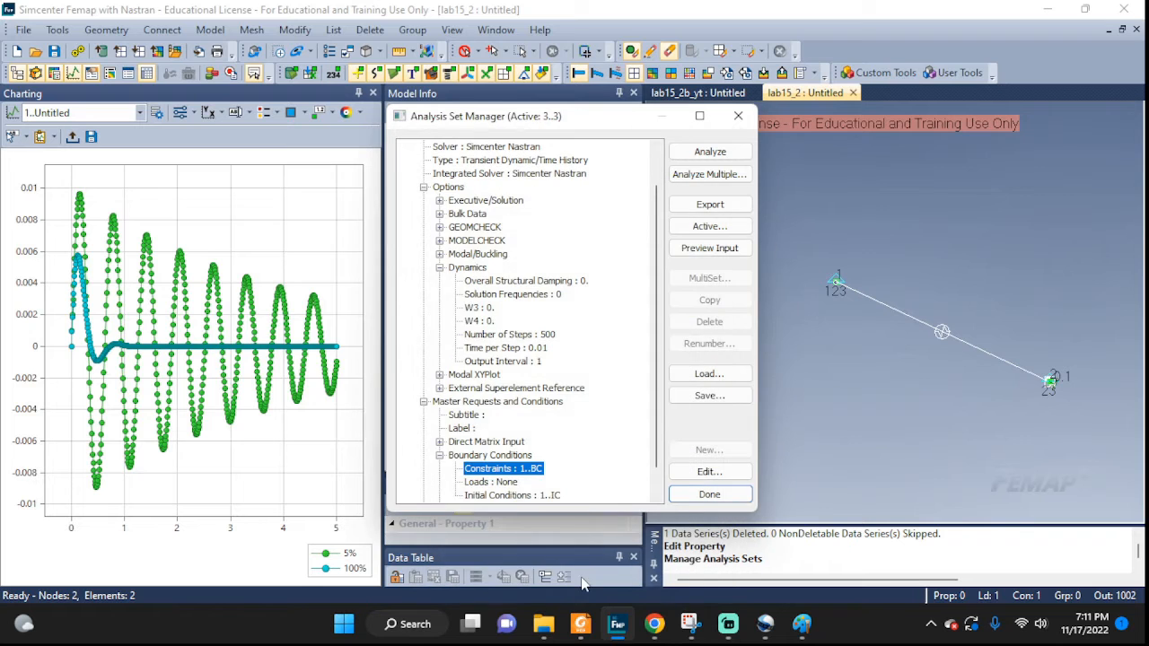
Run the analysis for set 3 and close the analysis monitor.
{"action": "left_click", "coordinate": [709, 152]}
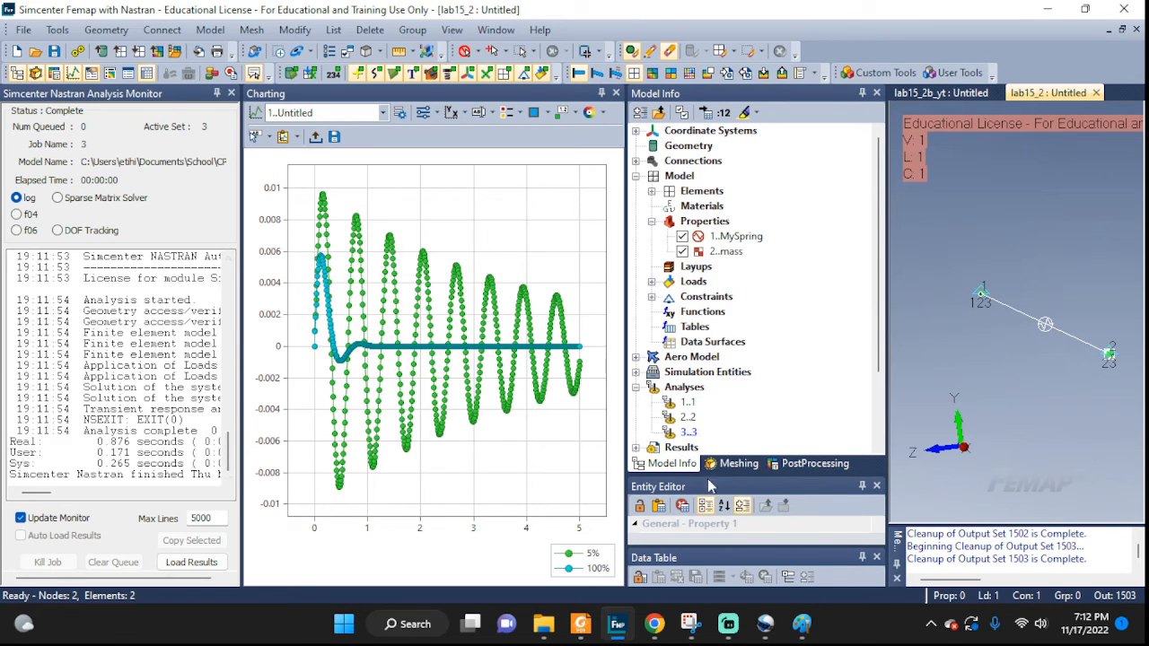
{"action": "left_click", "coordinate": [231, 93]}
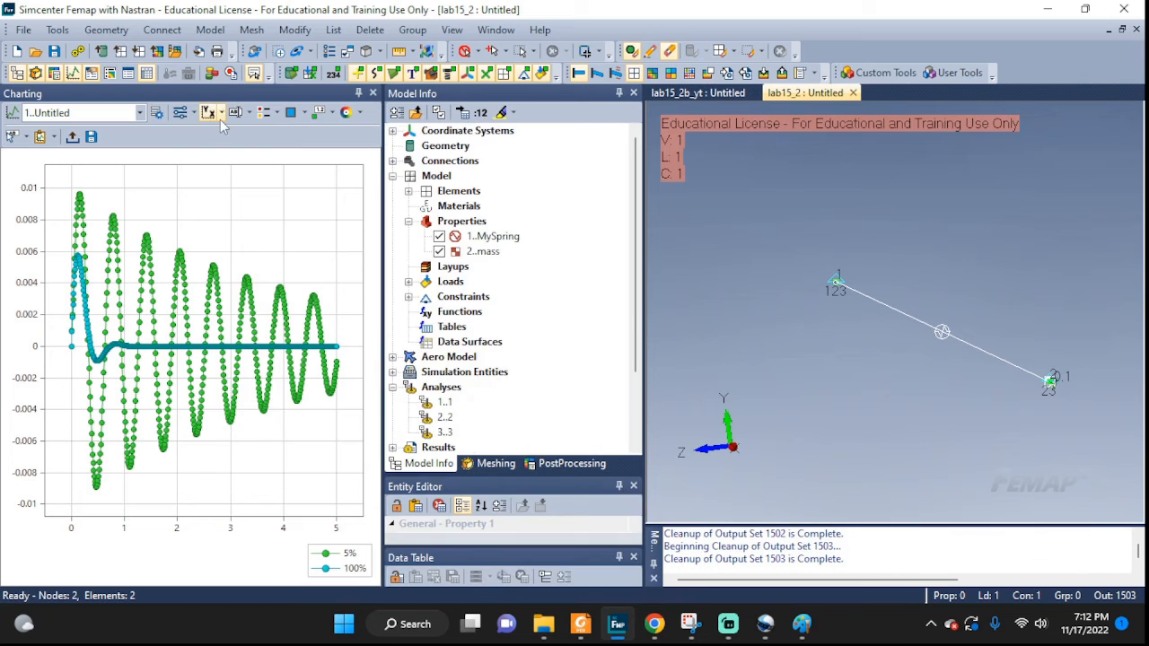
Add a 130% Vector vs. Set data series from study 3..3 plotting T1 Translation at location 2.
{"action": "left_click", "coordinate": [157, 113]}
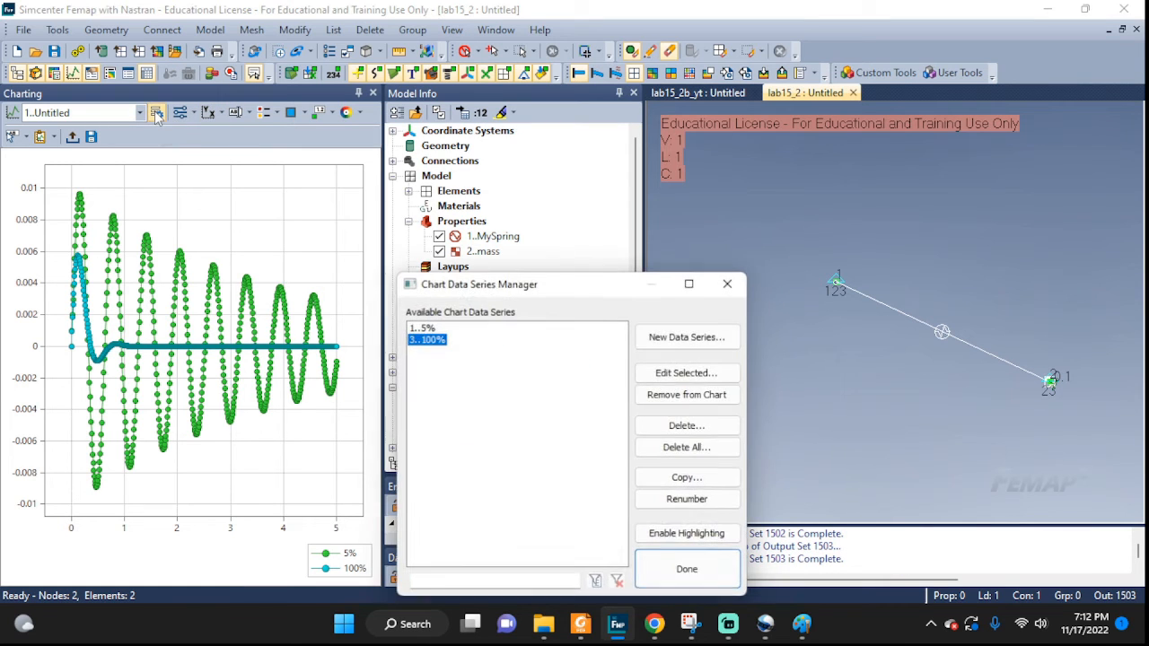
{"action": "left_click", "coordinate": [689, 339]}
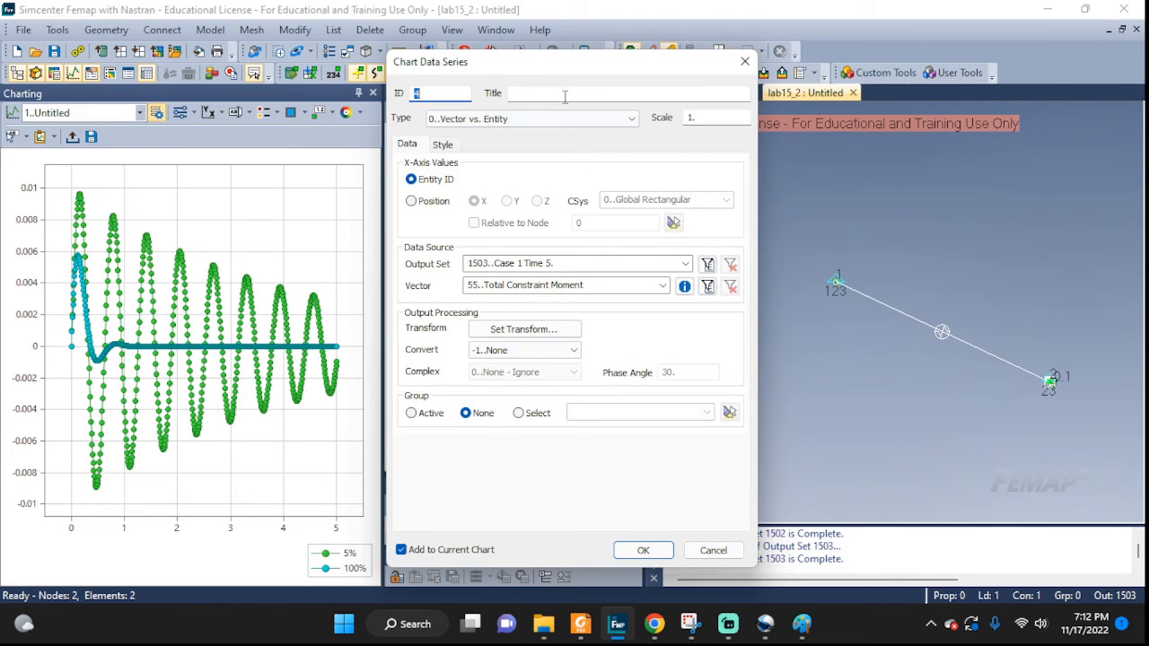
{"action": "left_click", "coordinate": [565, 96]}
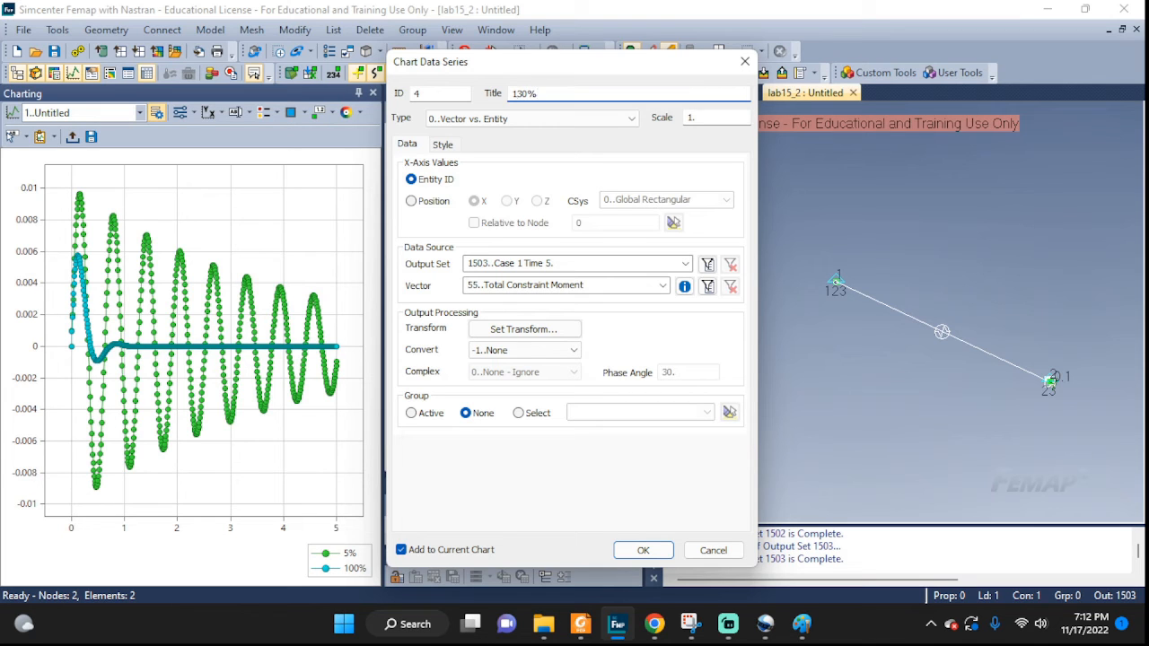
{"action": "left_click", "coordinate": [467, 121]}
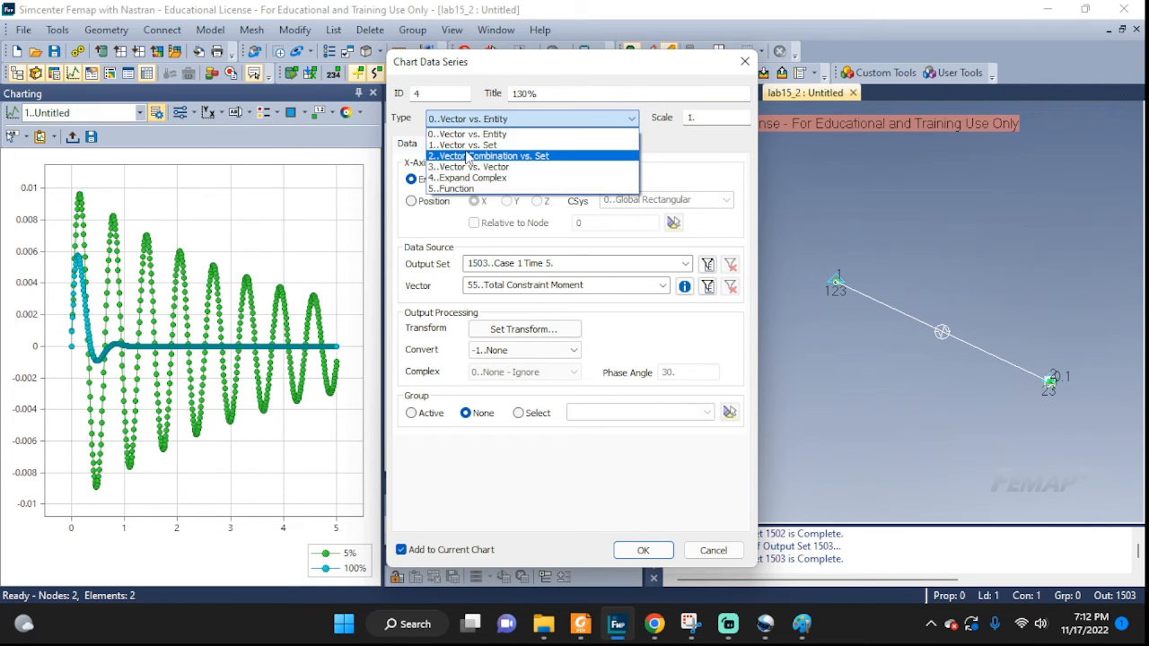
{"action": "left_click", "coordinate": [466, 144]}
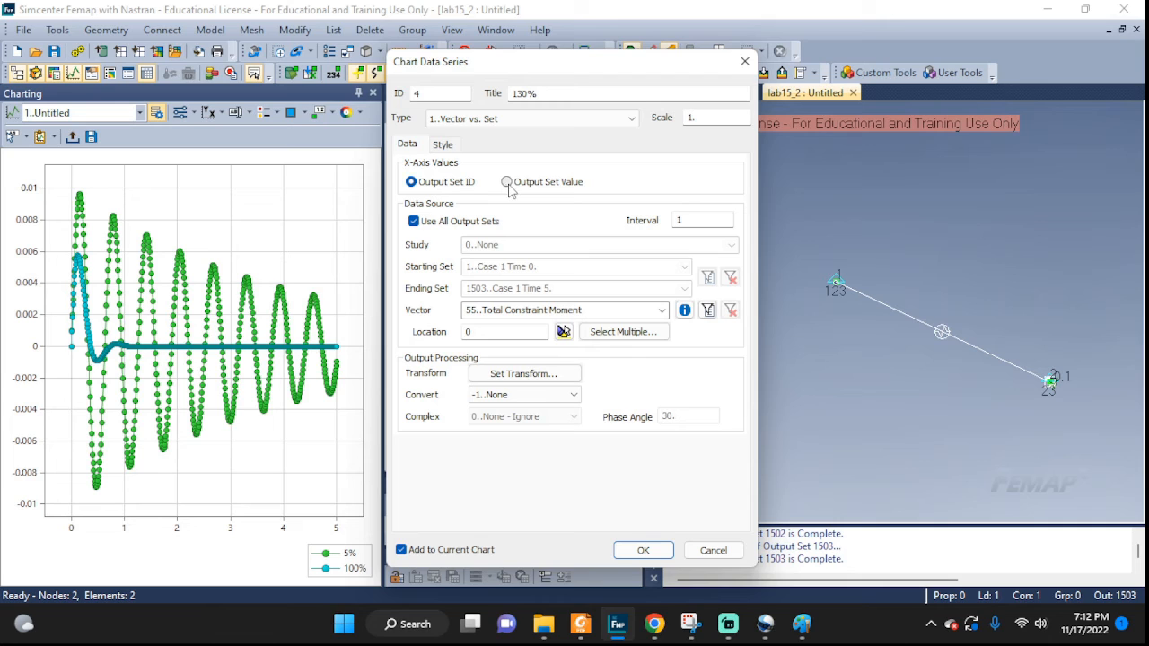
{"action": "left_click", "coordinate": [414, 221]}
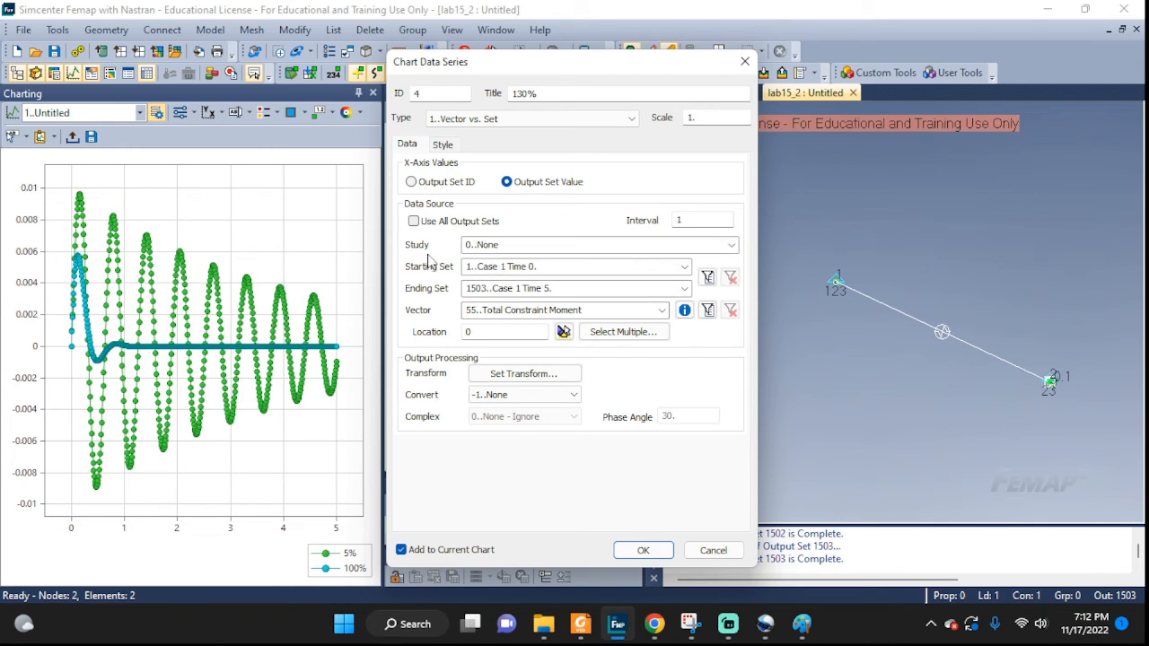
{"action": "left_click", "coordinate": [731, 245]}
{"action": "left_click", "coordinate": [490, 294]}
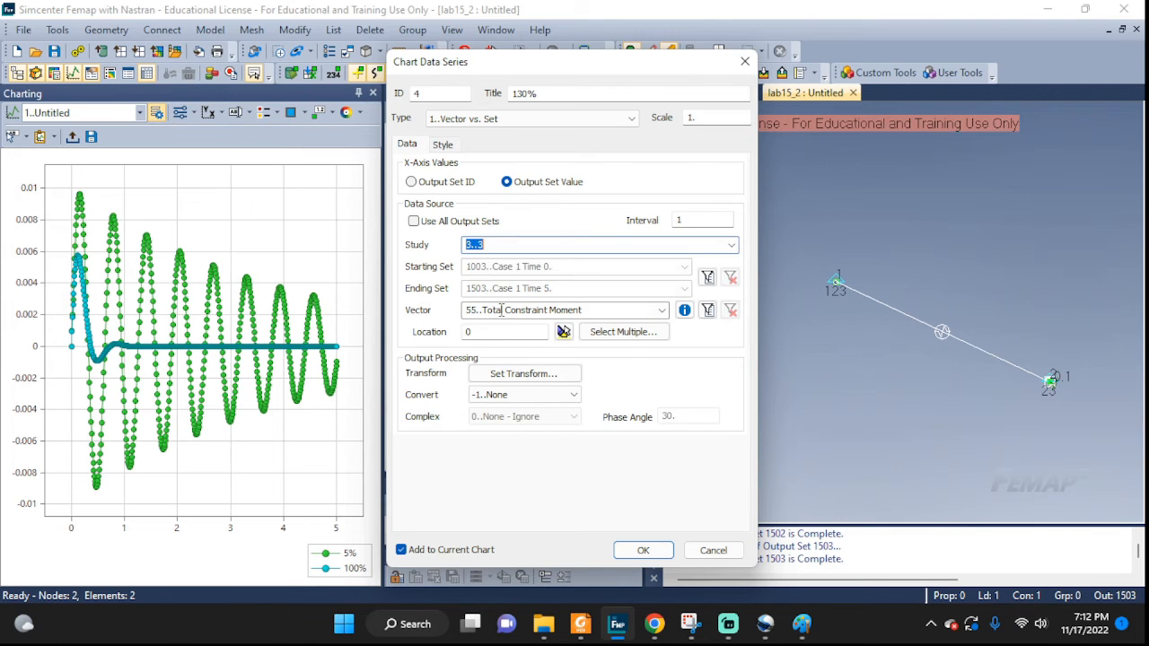
{"action": "left_click", "coordinate": [662, 310]}
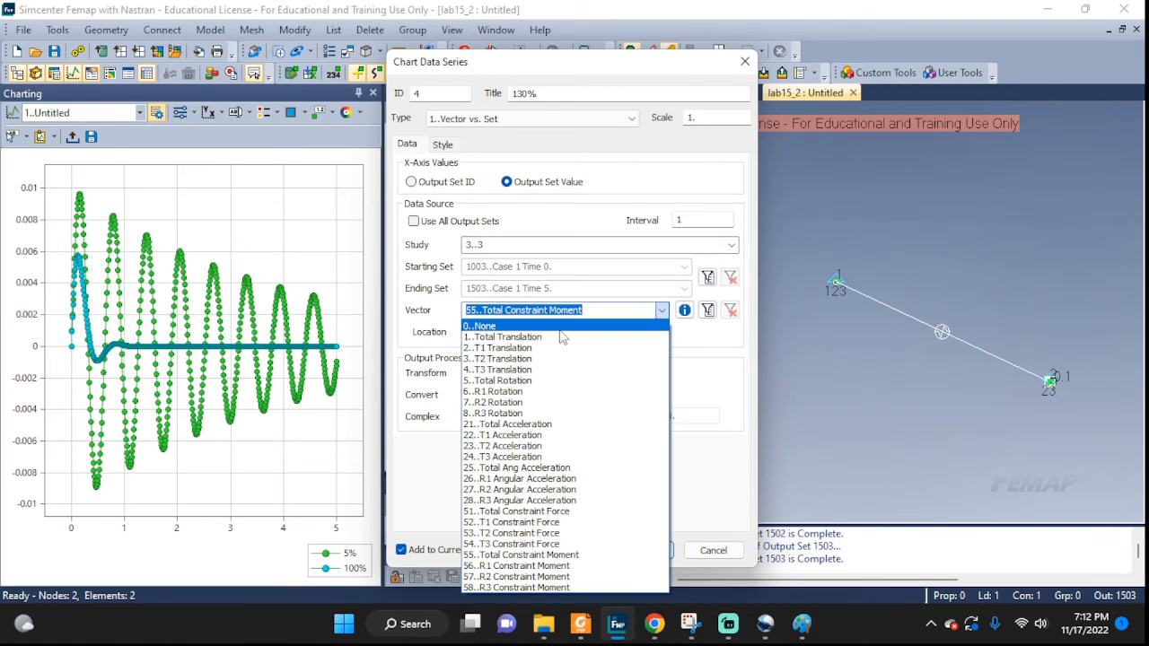
{"action": "left_click", "coordinate": [498, 348]}
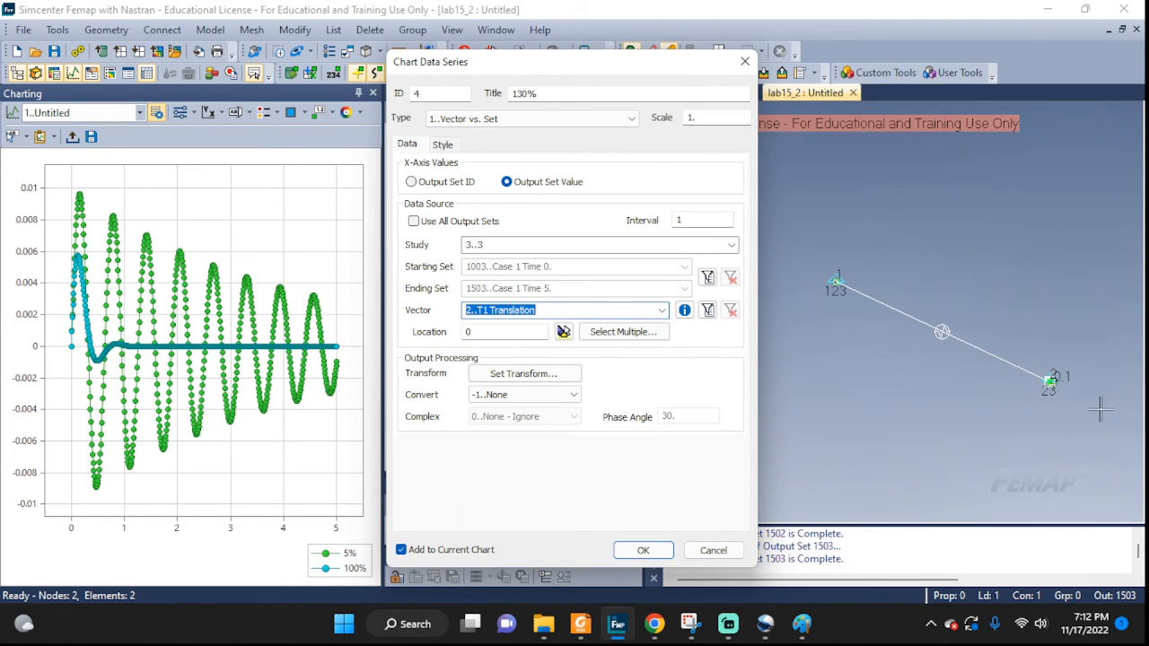
{"action": "key", "text": "Tab"}
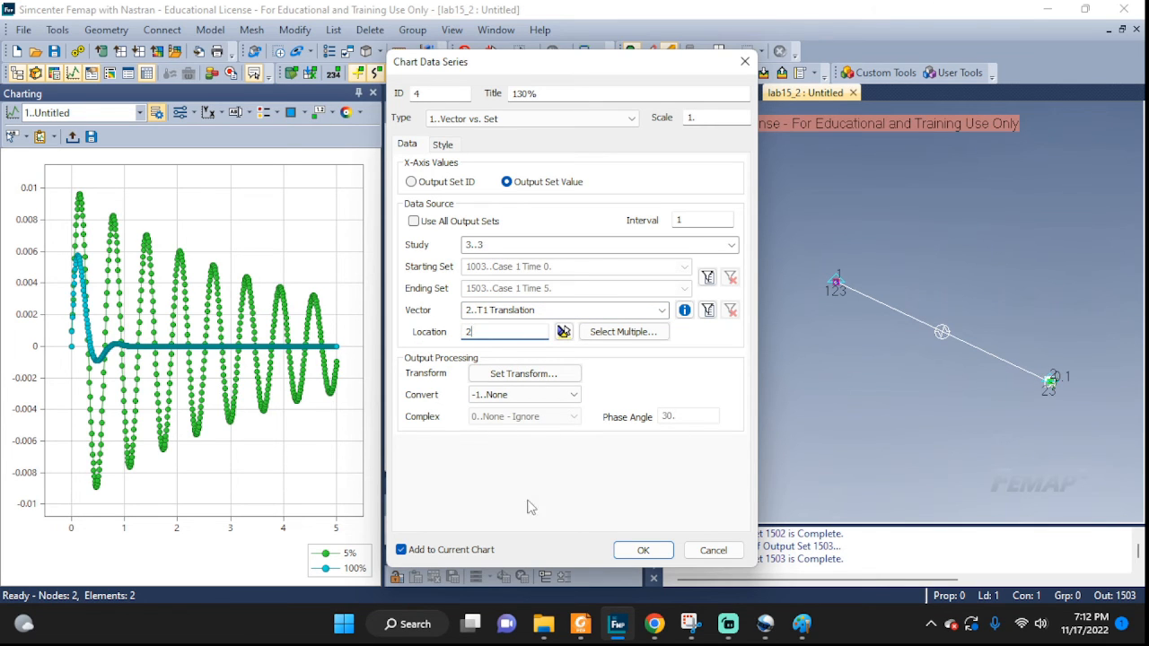
{"action": "left_click", "coordinate": [627, 547]}
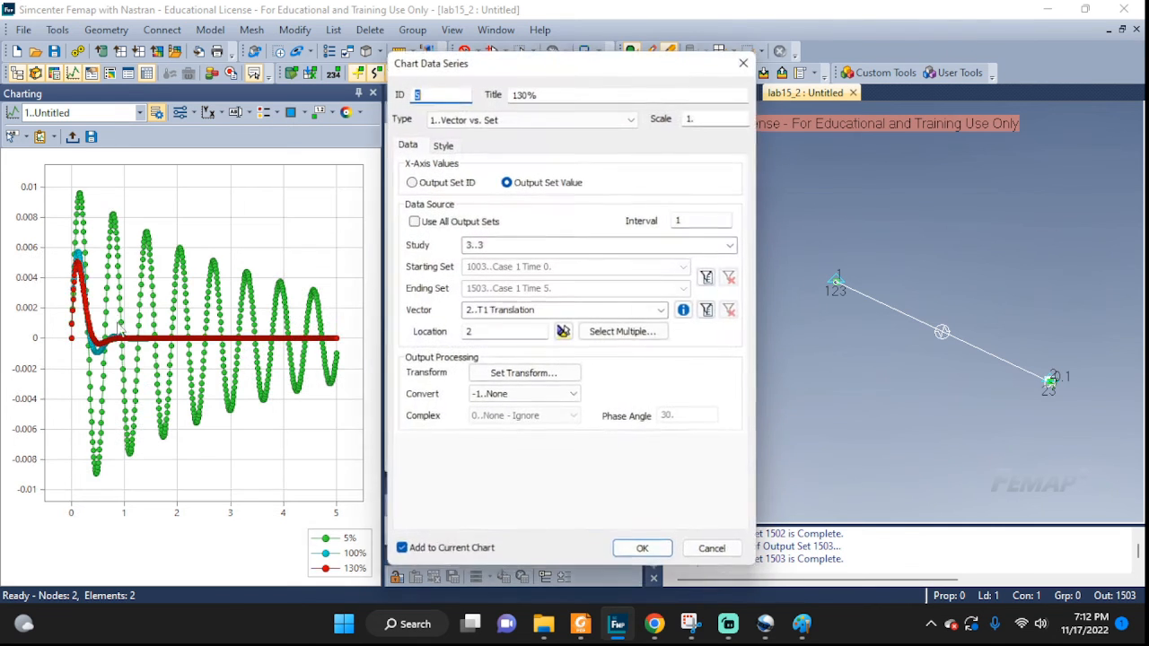
{"action": "left_click", "coordinate": [714, 550]}
{"action": "left_click", "coordinate": [673, 569]}
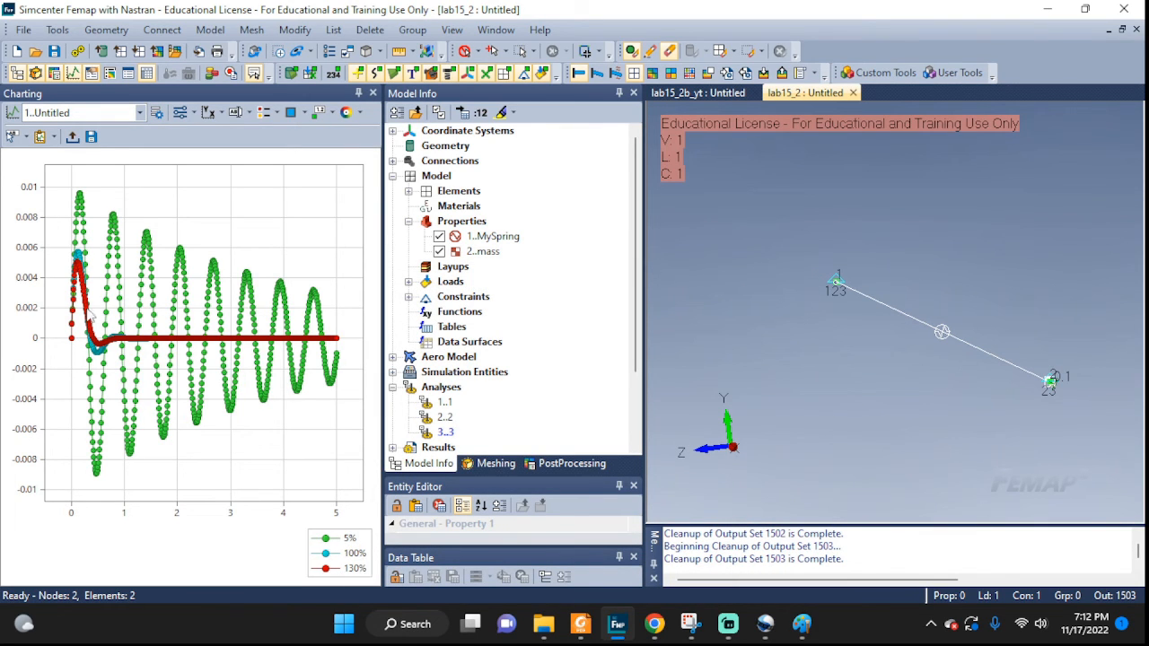
Zoom and pan the chart to compare the 5%, 100% and 130% displacement curves.
{"action": "scroll", "coordinate": [88, 311], "scroll_direction": "up", "scroll_amount": 8}
{"action": "left_click_drag", "start_coordinate": [88, 312], "coordinate": [325, 347]}
{"action": "left_click_drag", "start_coordinate": [202, 317], "coordinate": [338, 335]}
{"action": "left_click_drag", "start_coordinate": [117, 309], "coordinate": [293, 318]}
{"action": "left_click_drag", "start_coordinate": [189, 284], "coordinate": [224, 331]}
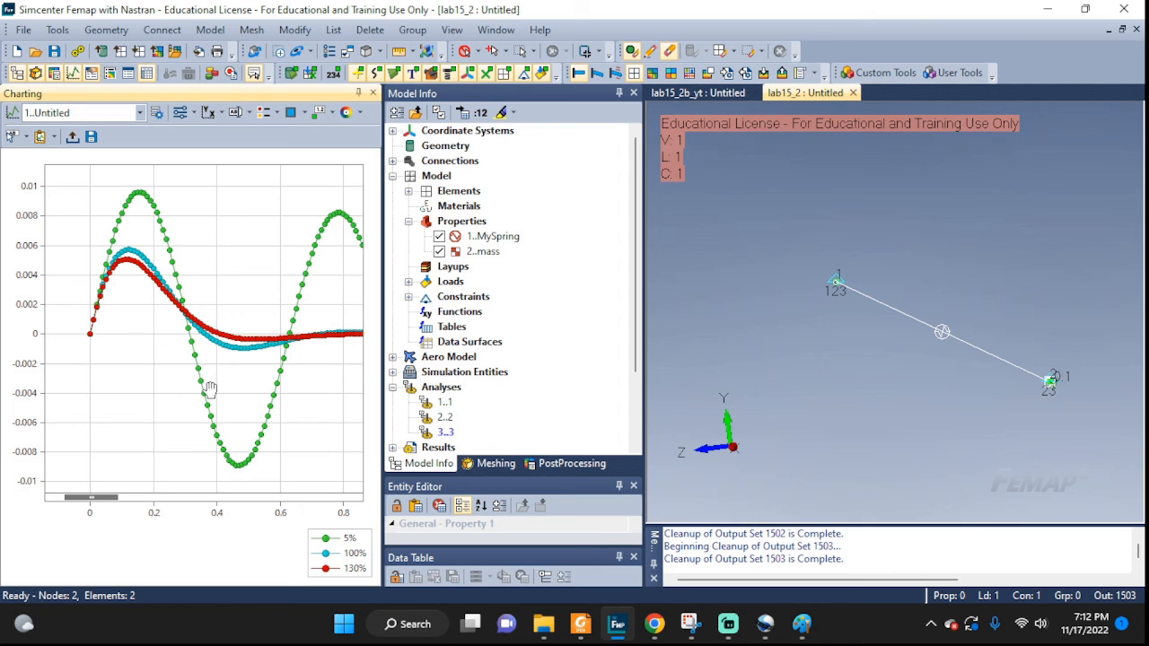
{"action": "scroll", "coordinate": [168, 330], "scroll_direction": "down", "scroll_amount": 5}
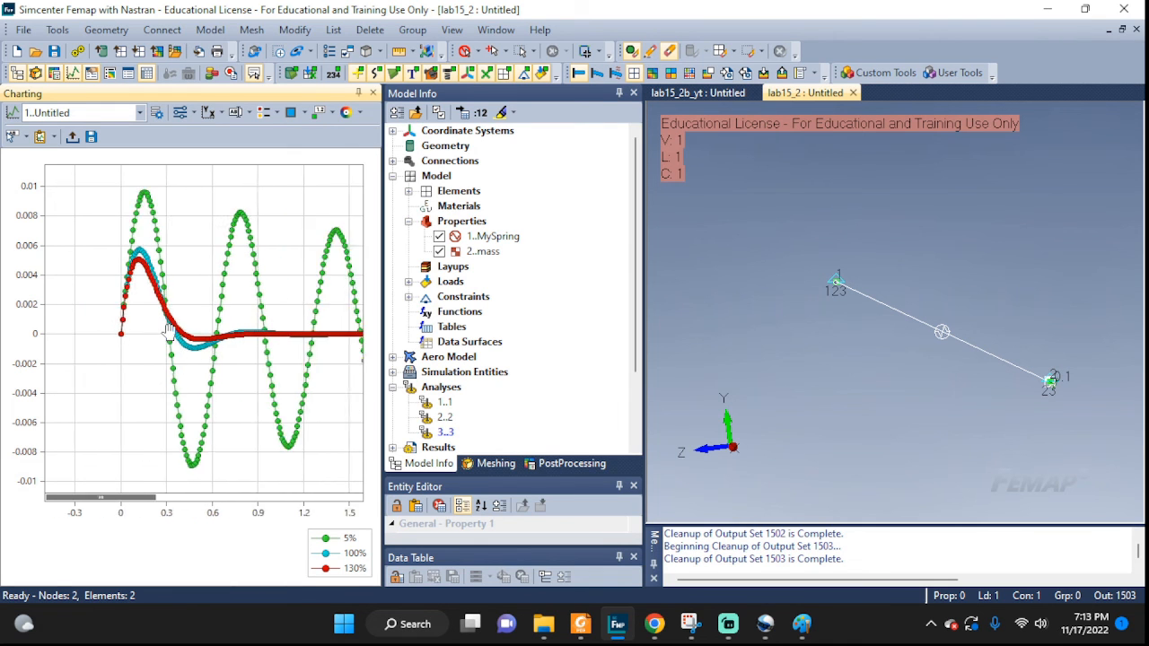
{"action": "scroll", "coordinate": [169, 329], "scroll_direction": "down", "scroll_amount": 5}
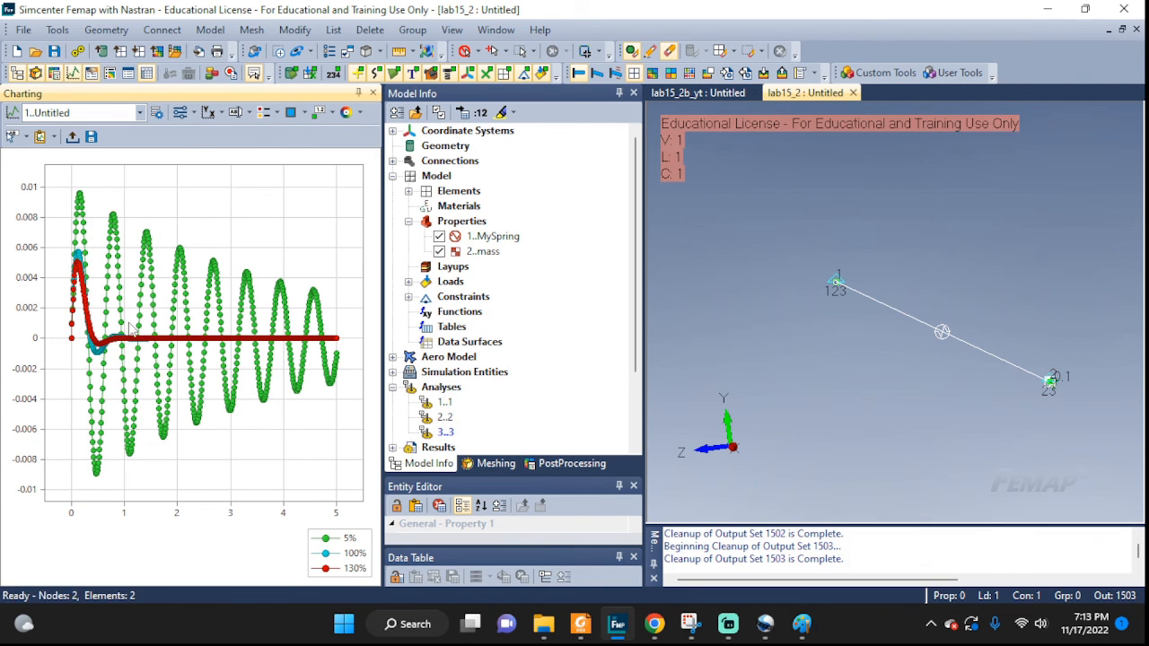
{"action": "scroll", "coordinate": [130, 327], "scroll_direction": "up", "scroll_amount": 5}
{"action": "left_click_drag", "start_coordinate": [95, 322], "coordinate": [177, 291]}
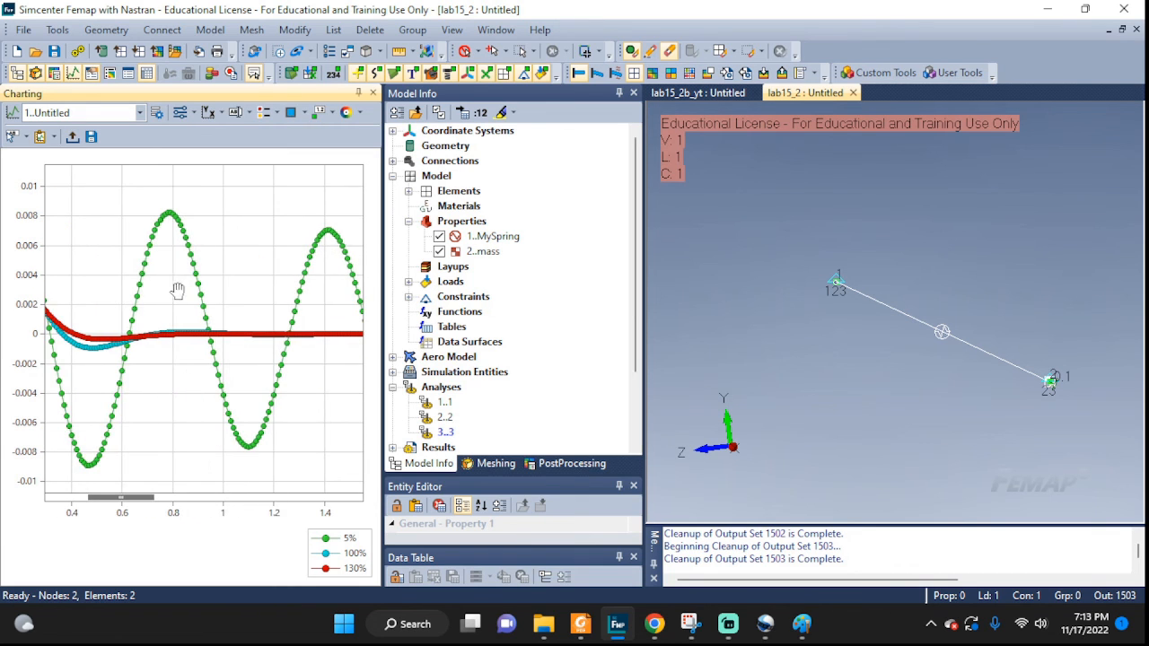
{"action": "left_click_drag", "start_coordinate": [297, 331], "coordinate": [370, 351]}
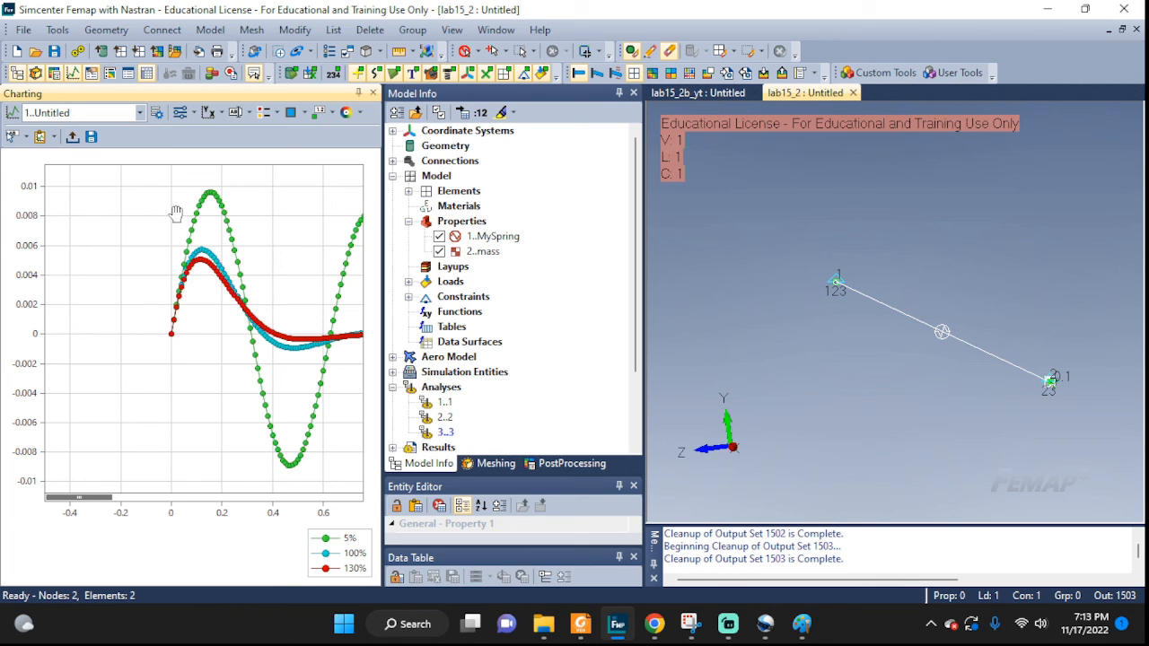
{"action": "scroll", "coordinate": [168, 214], "scroll_direction": "up", "scroll_amount": 2}
{"action": "scroll", "coordinate": [169, 213], "scroll_direction": "down", "scroll_amount": 2}
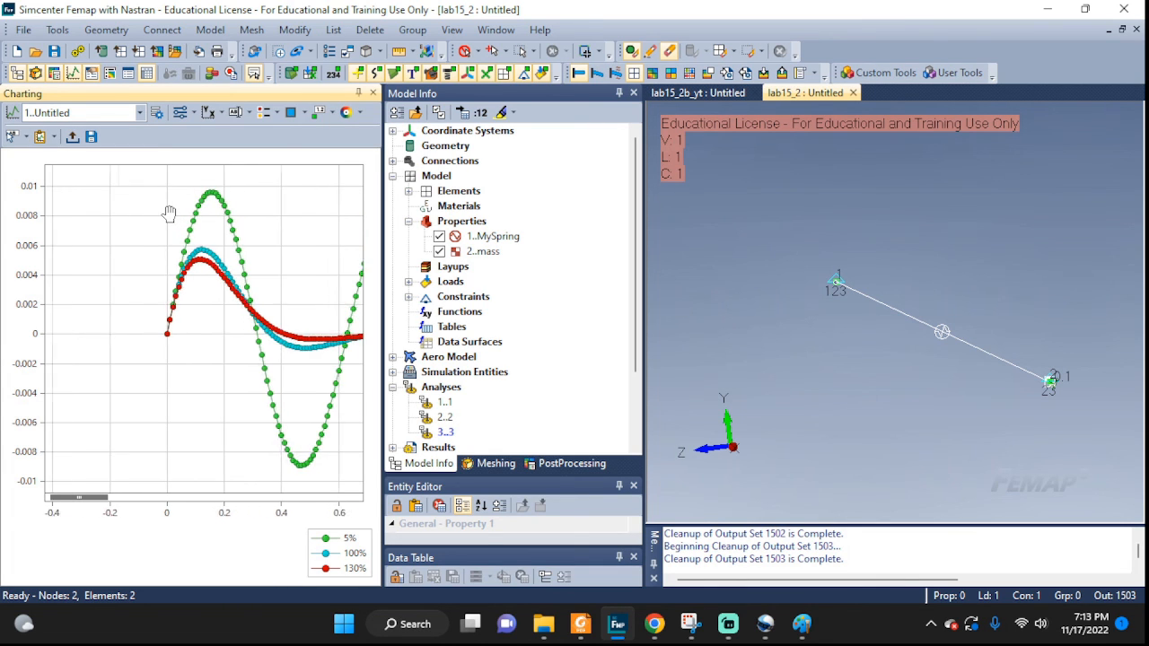
{"action": "middle_click_drag", "start_coordinate": [1060, 338], "coordinate": [907, 260]}
{"action": "middle_click_drag", "start_coordinate": [942, 344], "coordinate": [914, 309], "text": "shift"}
{"action": "scroll", "coordinate": [202, 329], "scroll_direction": "down", "scroll_amount": 5}
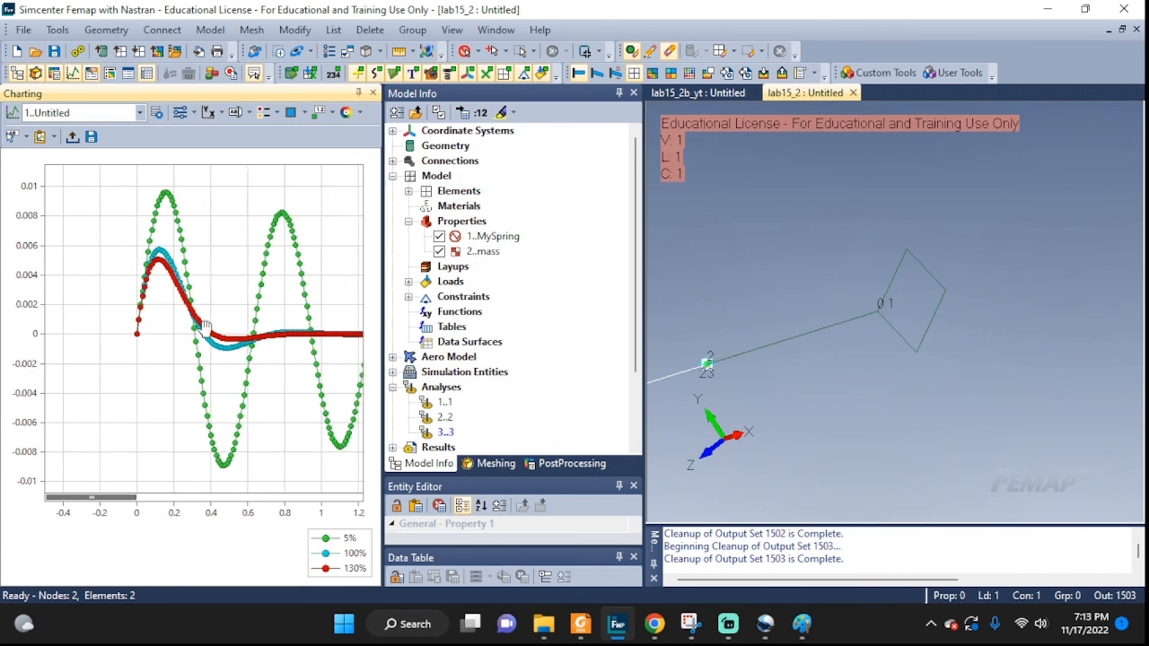
{"action": "scroll", "coordinate": [207, 328], "scroll_direction": "down", "scroll_amount": 5}
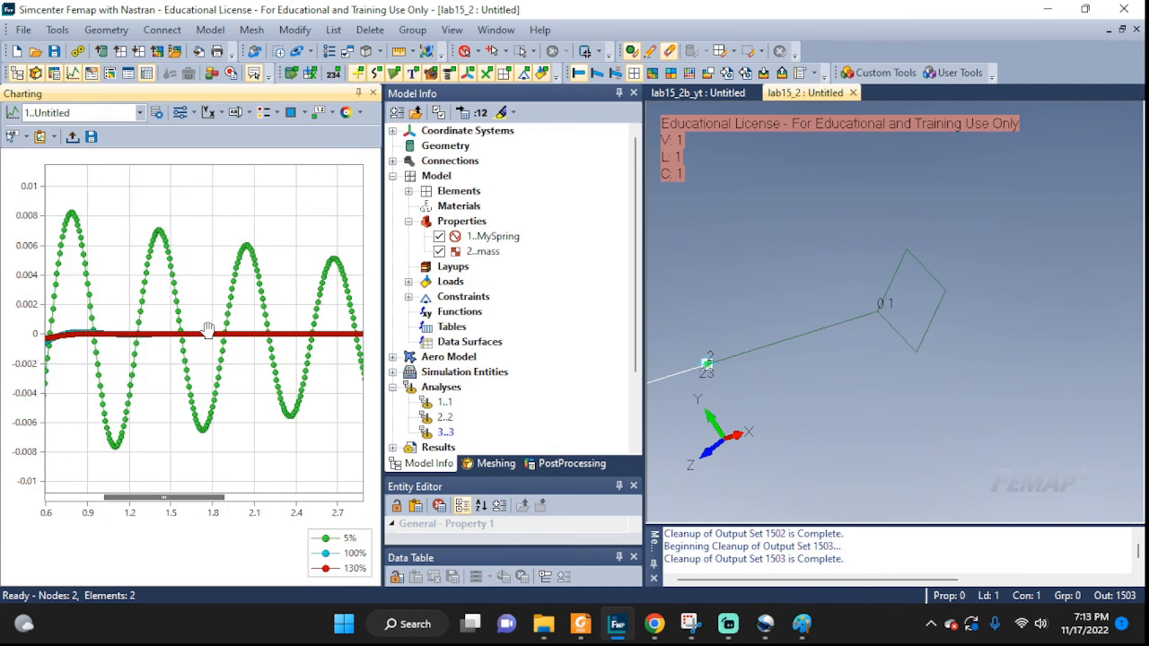